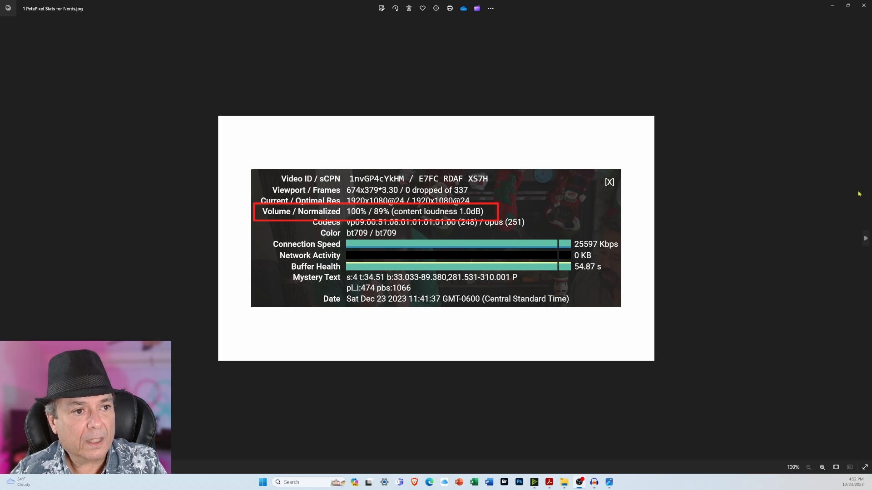
Compare the Volume / Normalized lines in the PetaPixel and Adobe Stats for Nerds images.
{"action": "left_click", "coordinate": [866, 238]}
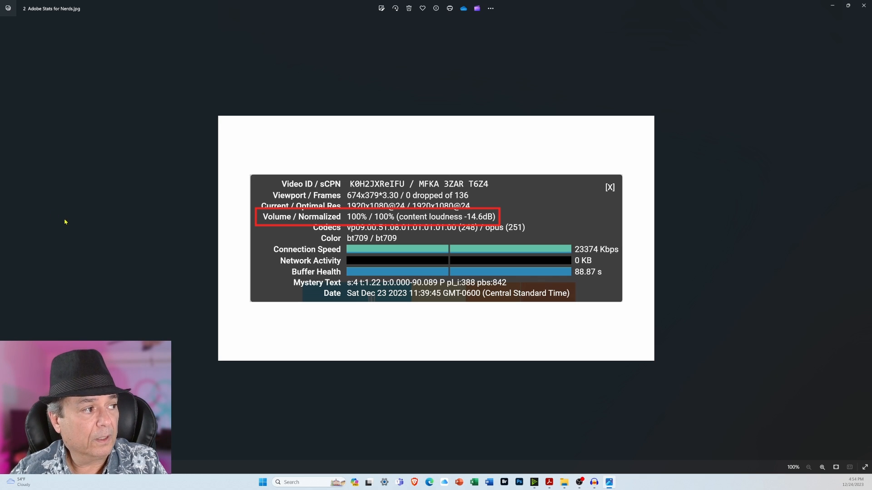
{"action": "left_click", "coordinate": [6, 238]}
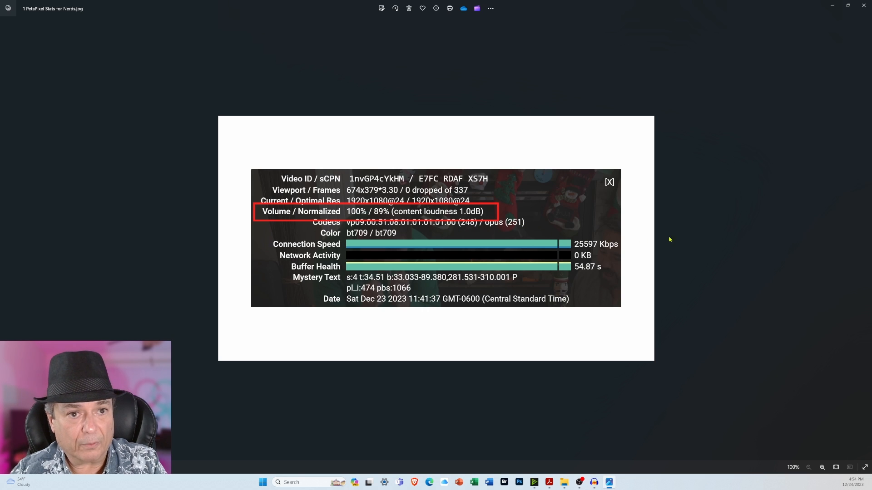
{"action": "left_click", "coordinate": [865, 240]}
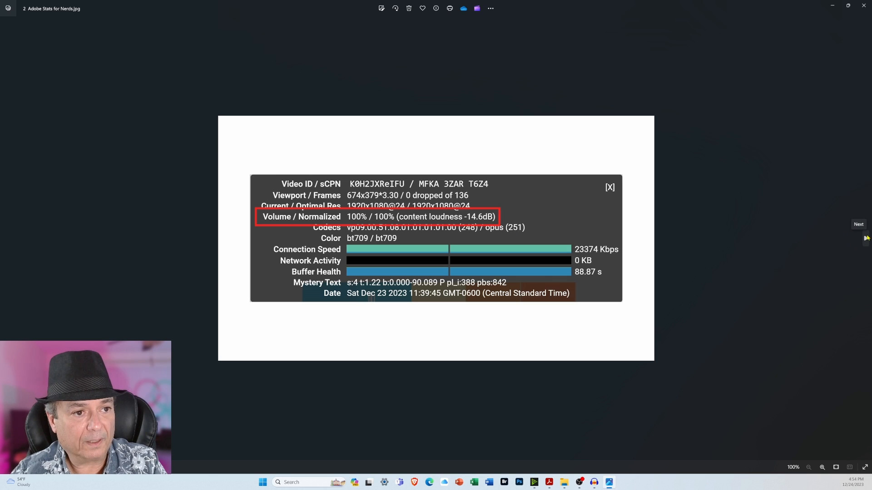
{"action": "left_click", "coordinate": [864, 240]}
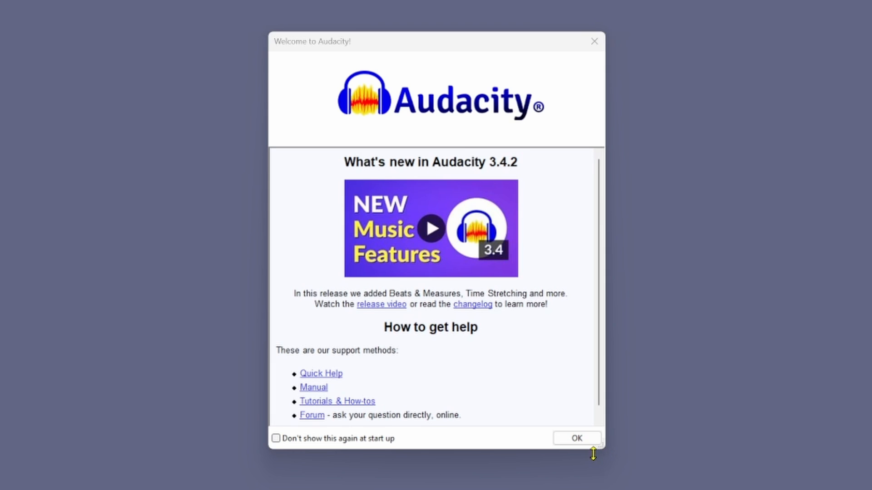
Dismiss the Audacity welcome message, leaving its "Don't show this again at start up" option off.
{"action": "left_click", "coordinate": [276, 438]}
{"action": "left_click", "coordinate": [276, 439]}
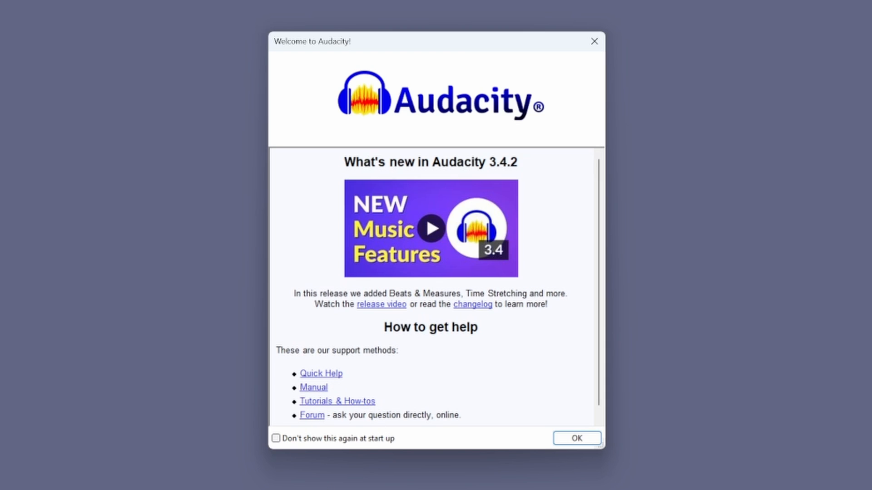
{"action": "left_click", "coordinate": [585, 441]}
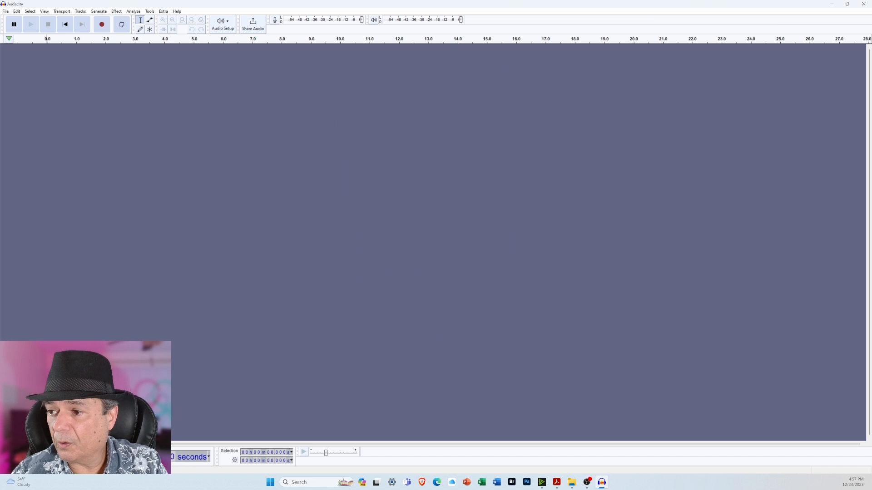
Switch to File Explorer and locate the "Fugi X-T30 II 12-18-2023 RAW Video" file in the Video folder.
{"action": "key", "text": "alt+Tab"}
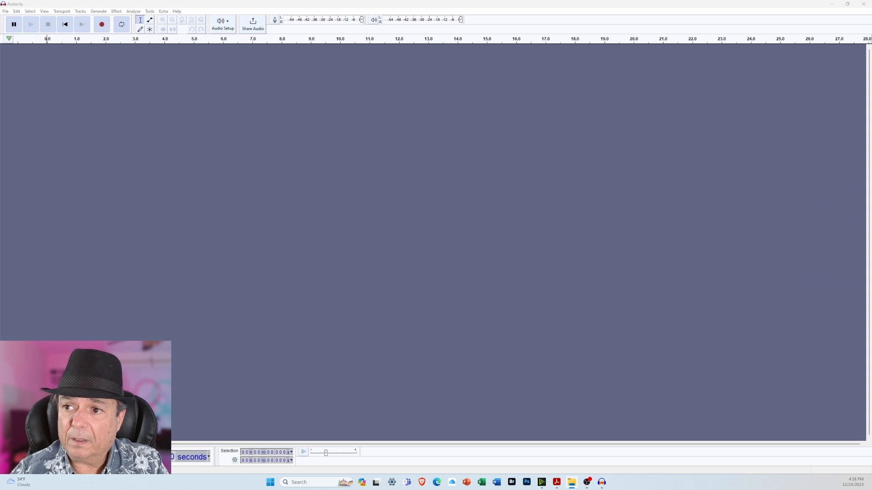
{"action": "left_click_drag", "start_coordinate": [871, 169], "coordinate": [667, 125]}
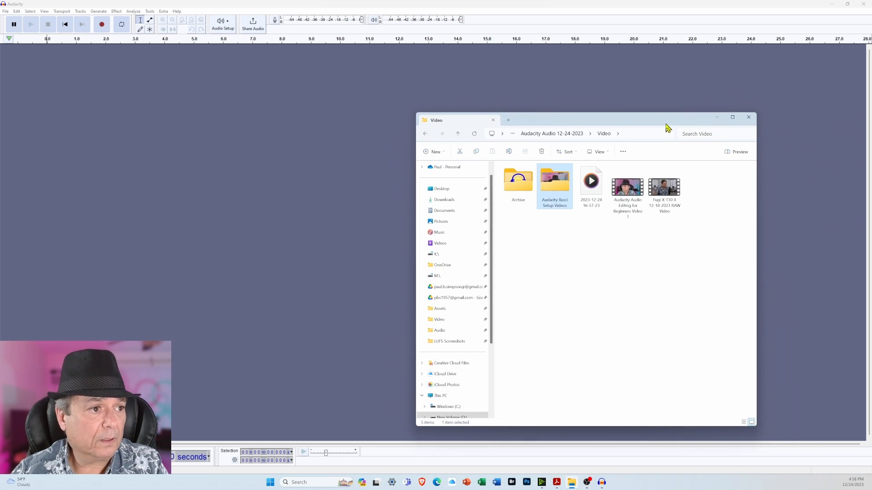
{"action": "left_click", "coordinate": [668, 188]}
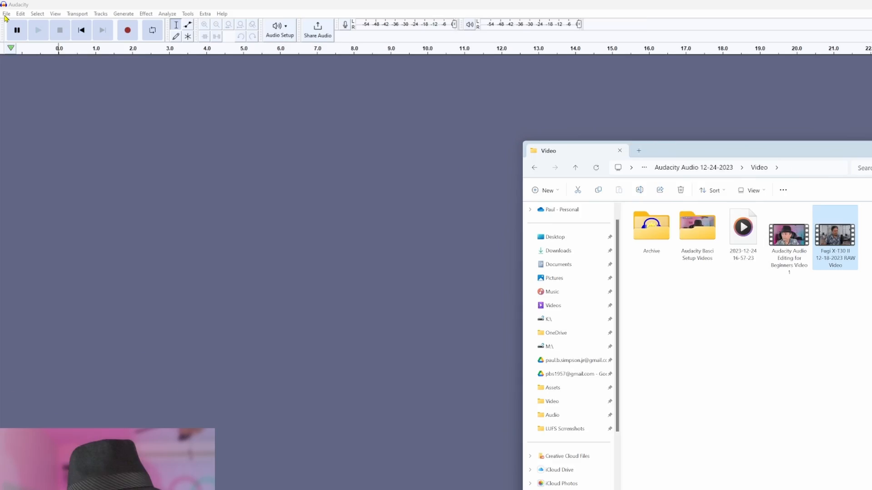
Open "Fugi X-T30 II 12-18-2023 RAW Video" from the Video folder of "Audacity Audio 12-24-2023" in Audacity.
{"action": "left_click", "coordinate": [6, 11]}
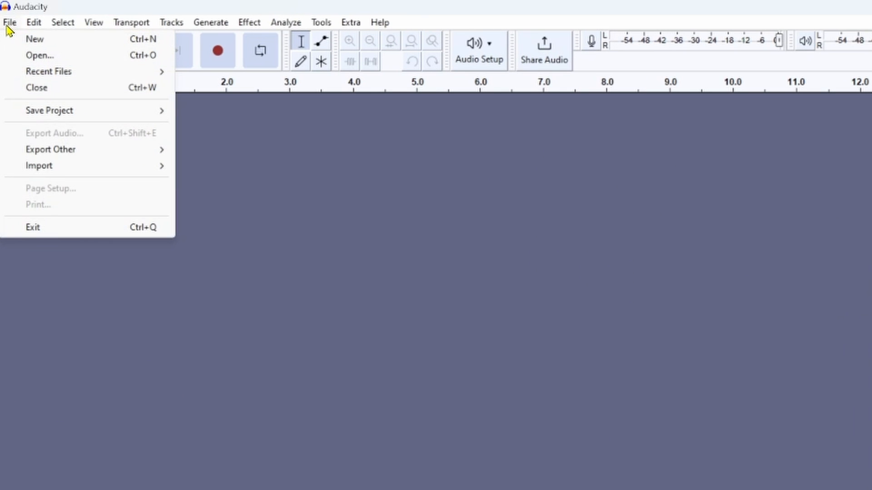
{"action": "left_click", "coordinate": [57, 58]}
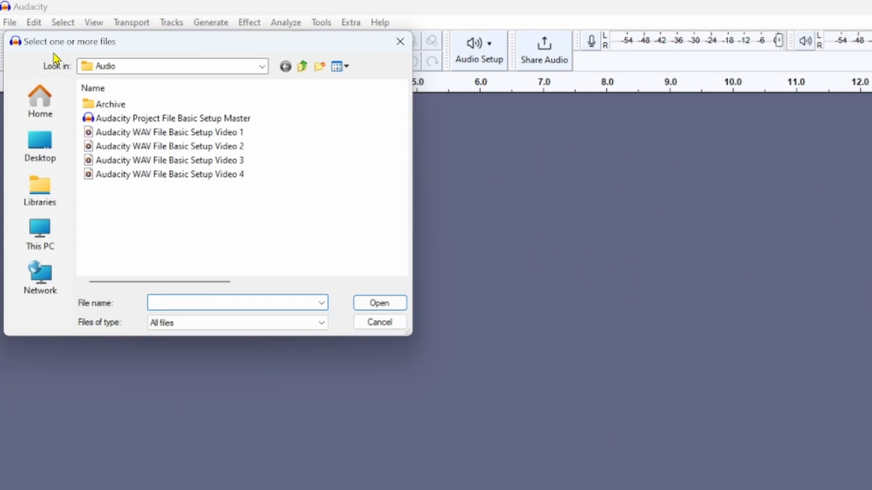
{"action": "left_click", "coordinate": [262, 71]}
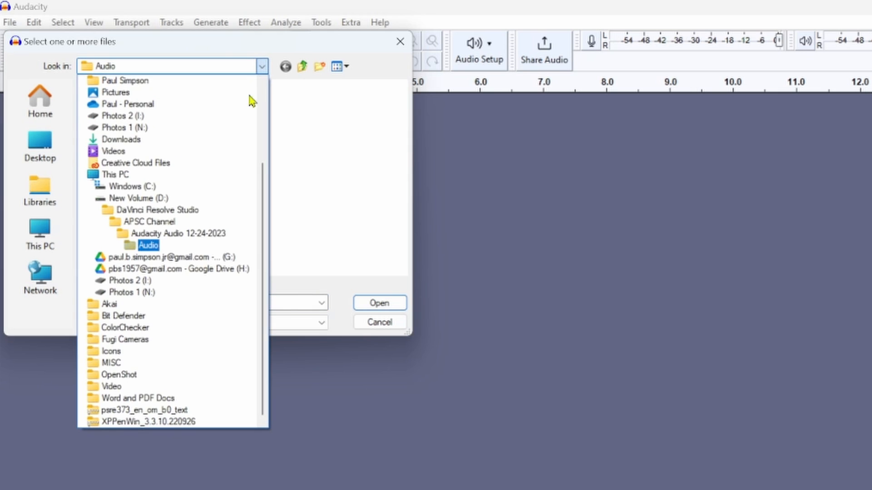
{"action": "left_click", "coordinate": [221, 239]}
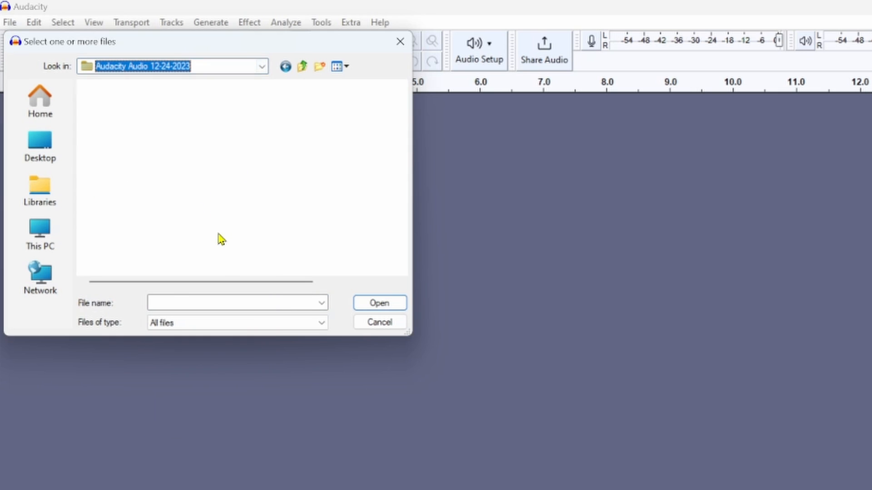
{"action": "double_click", "coordinate": [154, 136]}
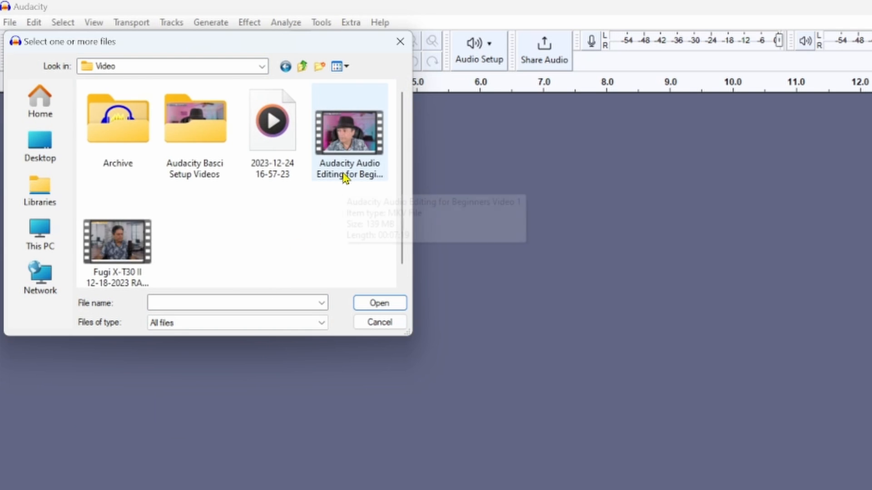
{"action": "left_click", "coordinate": [123, 255]}
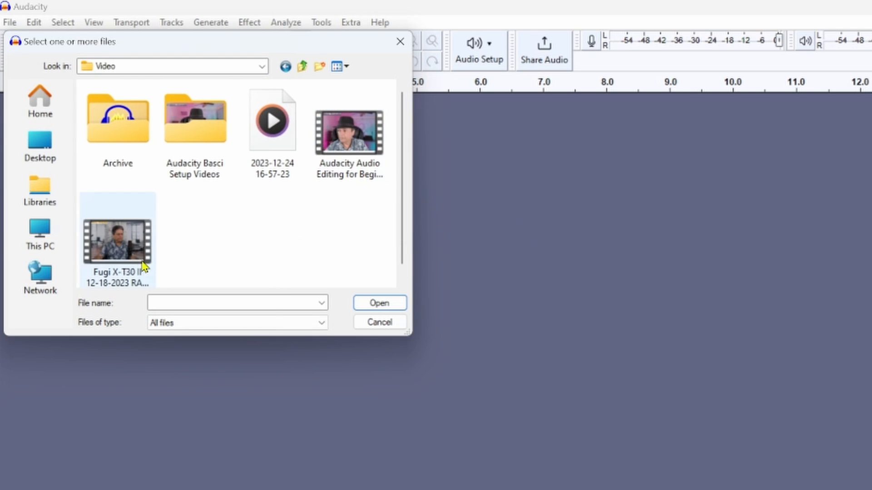
{"action": "left_click", "coordinate": [380, 304]}
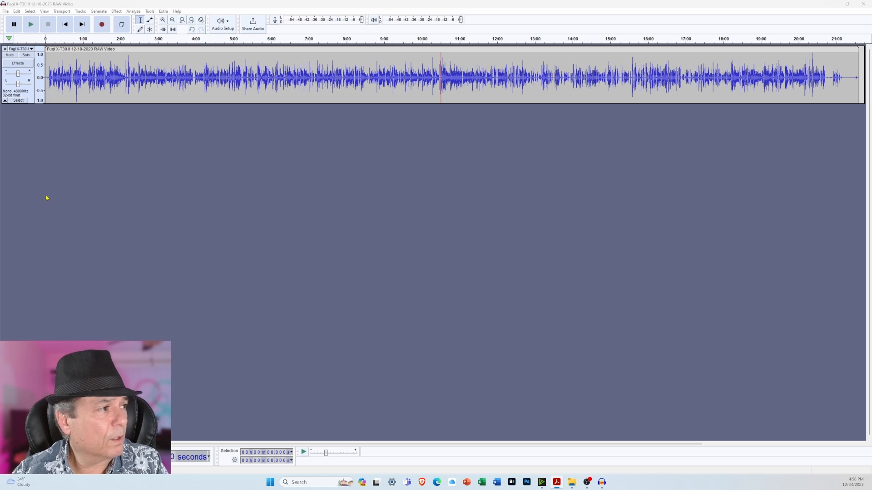
{"action": "left_click", "coordinate": [5, 12]}
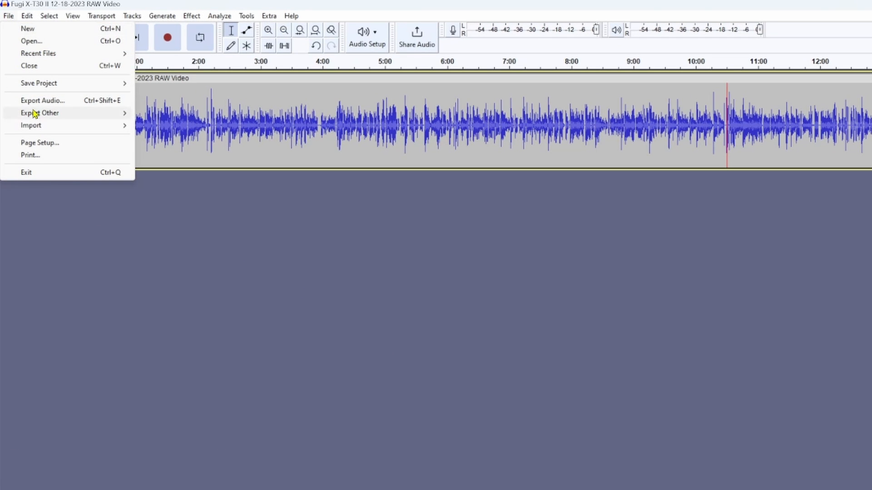
{"action": "mouse_move", "coordinate": [43, 125]}
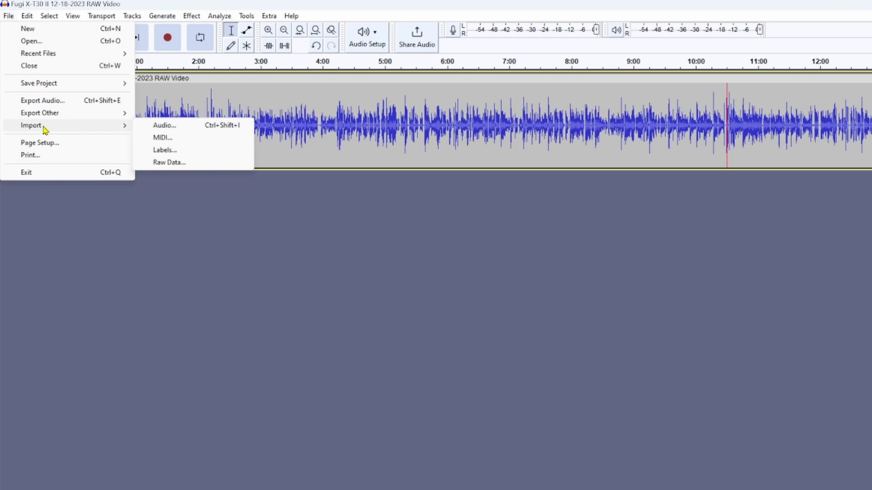
{"action": "left_click", "coordinate": [209, 127]}
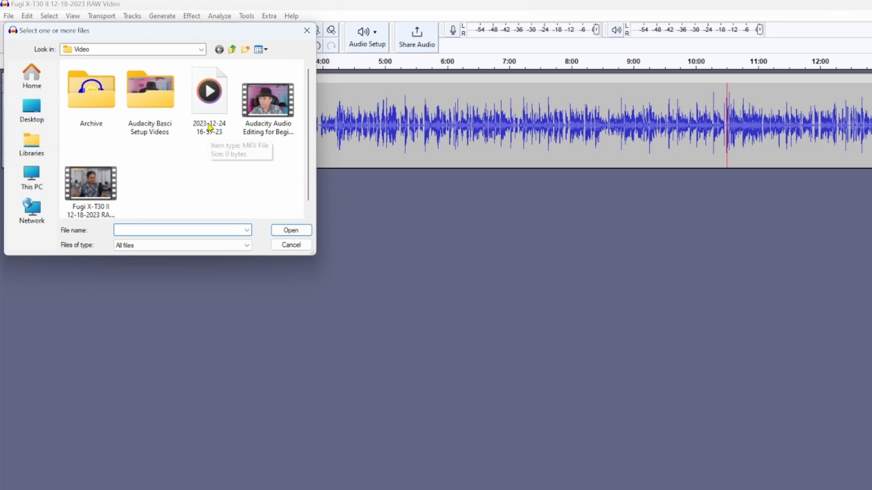
{"action": "left_click", "coordinate": [308, 31]}
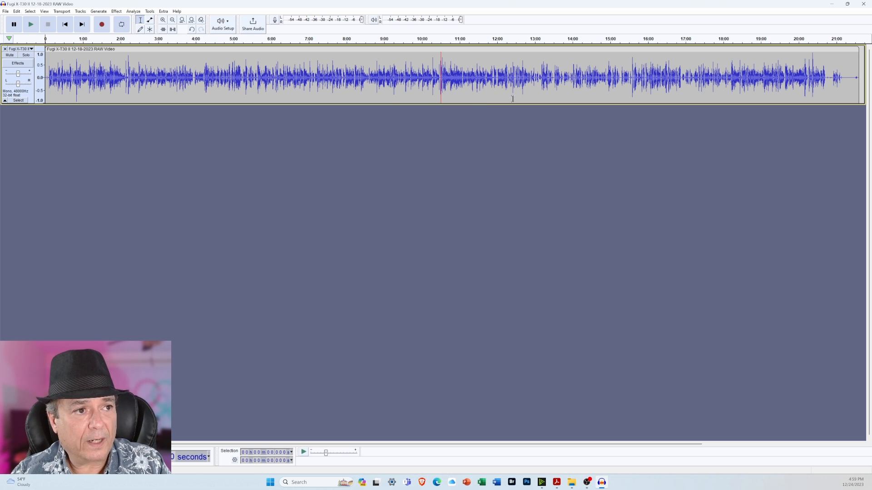
Look closely at the waveform around 12:10, and bring the full recording back into view.
{"action": "scroll", "coordinate": [513, 98], "scroll_direction": "up", "scroll_amount": 5}
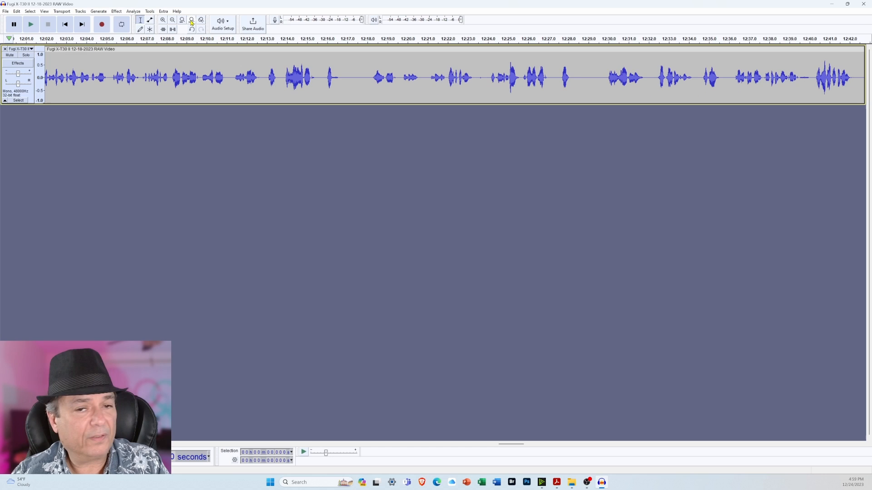
{"action": "left_click", "coordinate": [318, 40]}
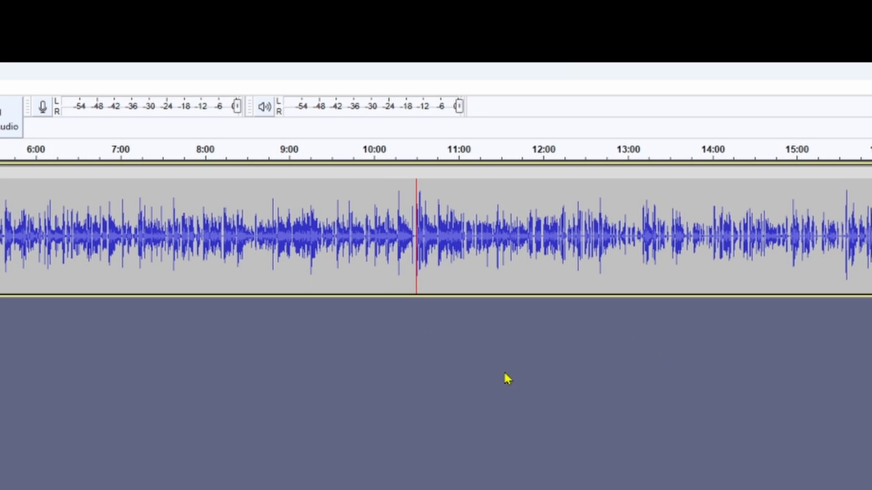
Make the audio track moderately taller and fit the full recording to the window width.
{"action": "scroll", "coordinate": [490, 357], "scroll_direction": "up", "scroll_amount": 1}
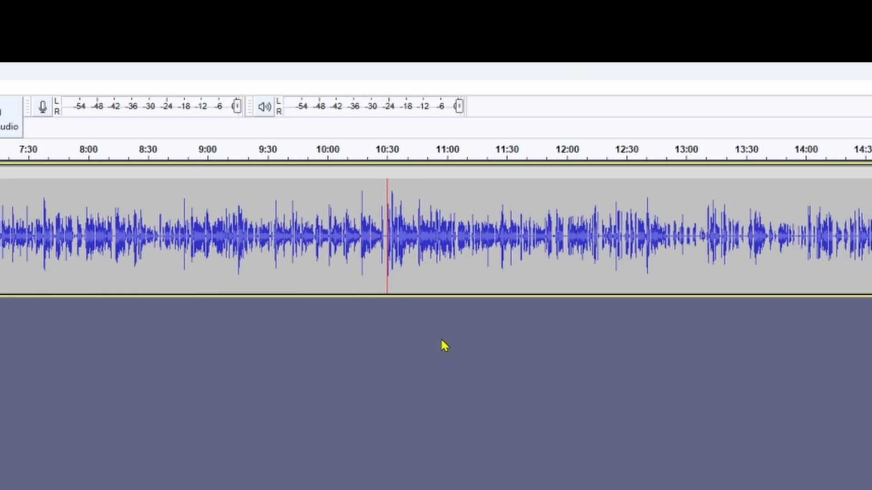
{"action": "left_click_drag", "start_coordinate": [407, 295], "coordinate": [411, 422]}
{"action": "scroll", "coordinate": [404, 372], "scroll_direction": "up", "scroll_amount": 1}
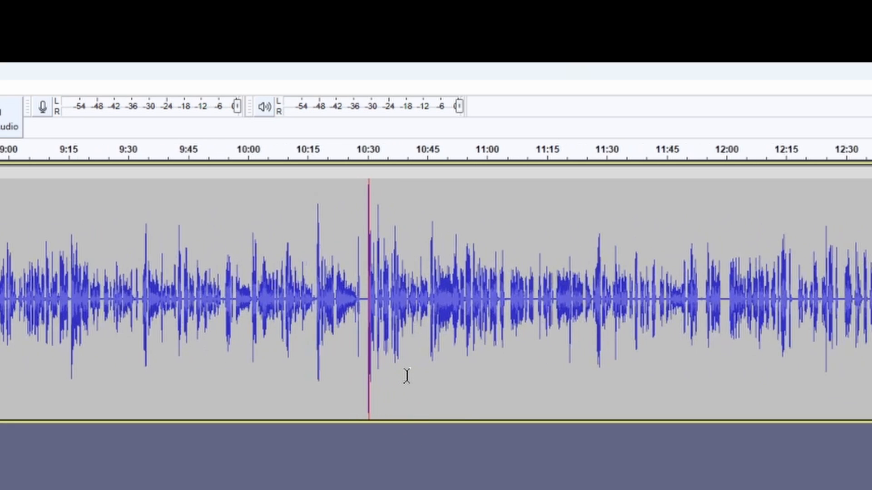
{"action": "scroll", "coordinate": [408, 380], "scroll_direction": "up", "scroll_amount": 3}
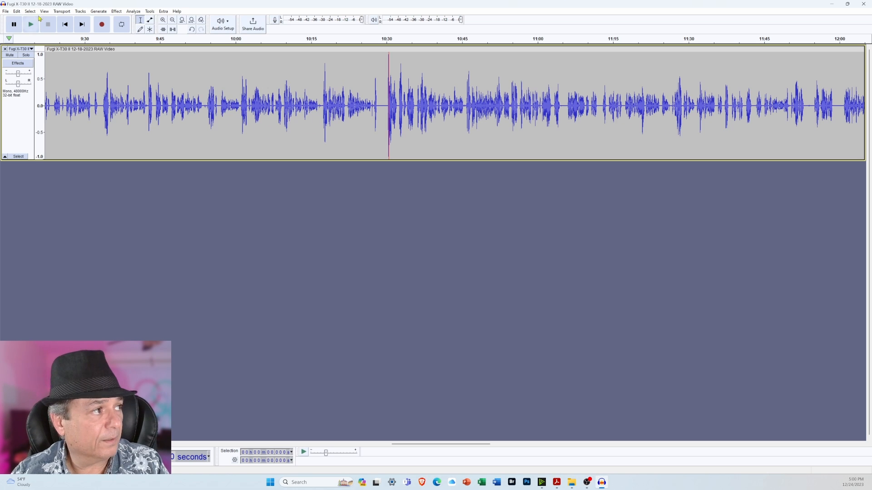
{"action": "left_click", "coordinate": [191, 21]}
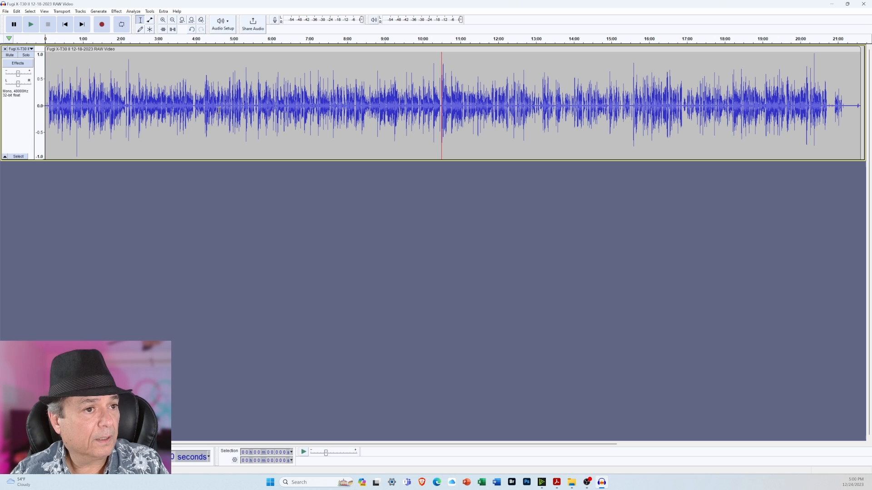
{"action": "left_click_drag", "start_coordinate": [184, 159], "coordinate": [183, 132]}
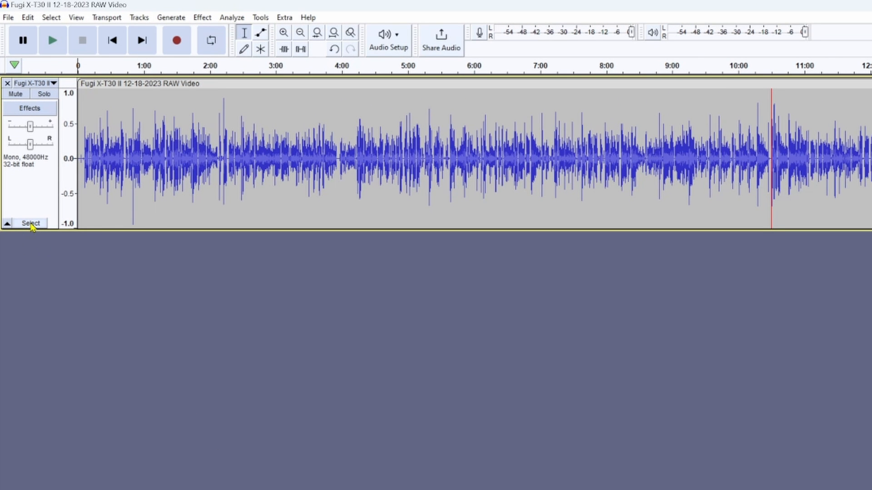
Select the entire Fugi X-T30 II audio track with its Select control and clear the selection, twice.
{"action": "left_click", "coordinate": [31, 223]}
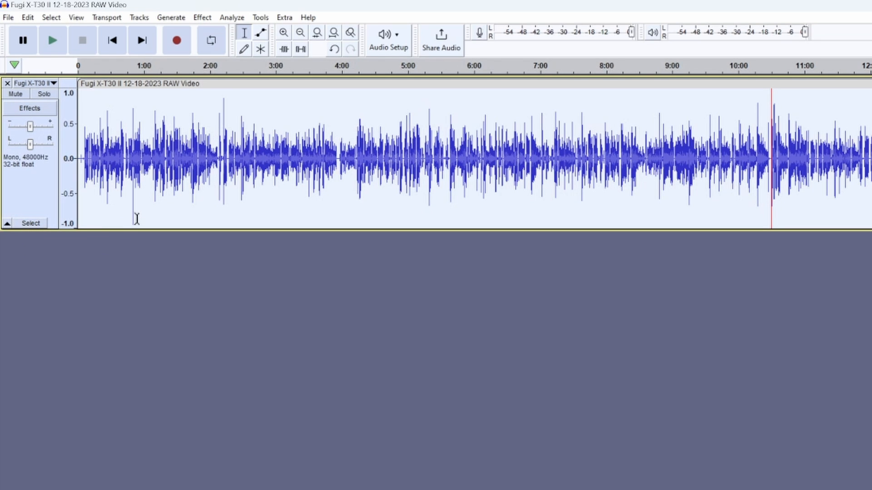
{"action": "left_click", "coordinate": [76, 261]}
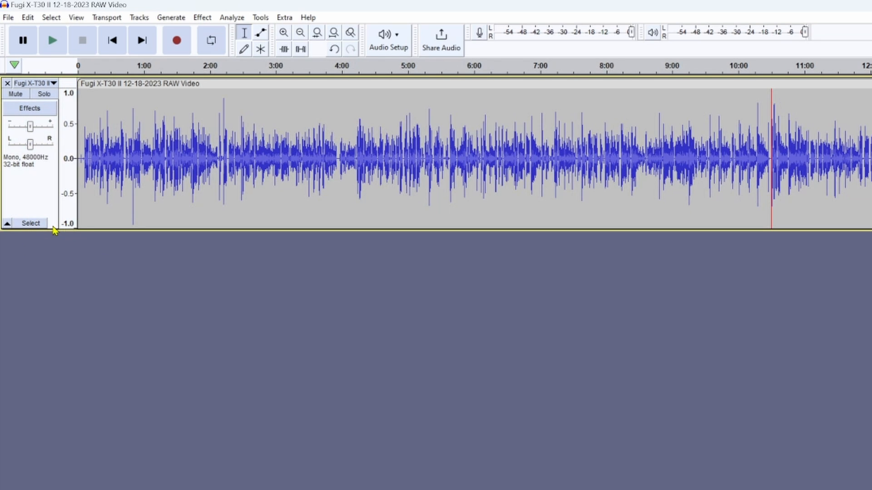
{"action": "left_click", "coordinate": [31, 223]}
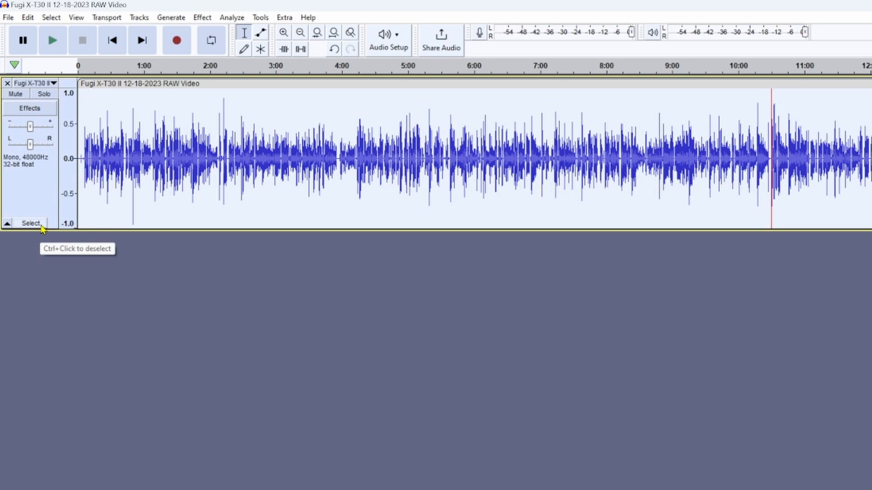
{"action": "left_click", "coordinate": [38, 225]}
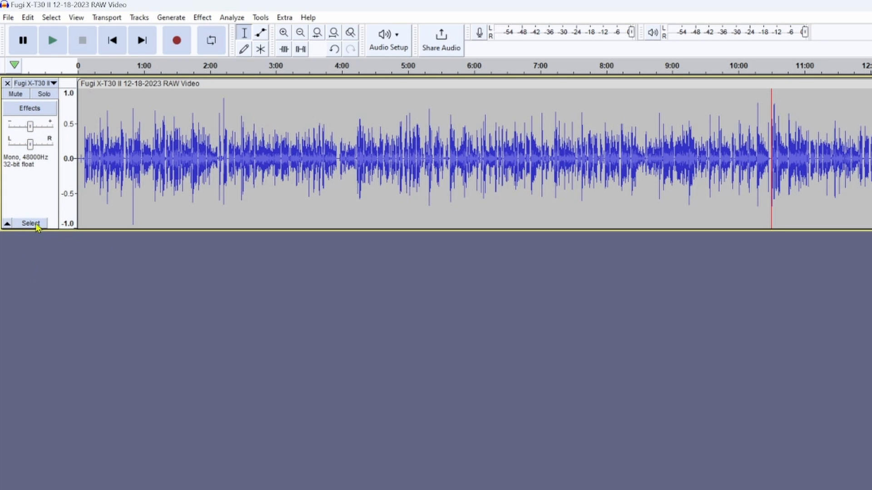
Select the whole track from the blank area of its track header and clear the selection, twice.
{"action": "left_click", "coordinate": [35, 199]}
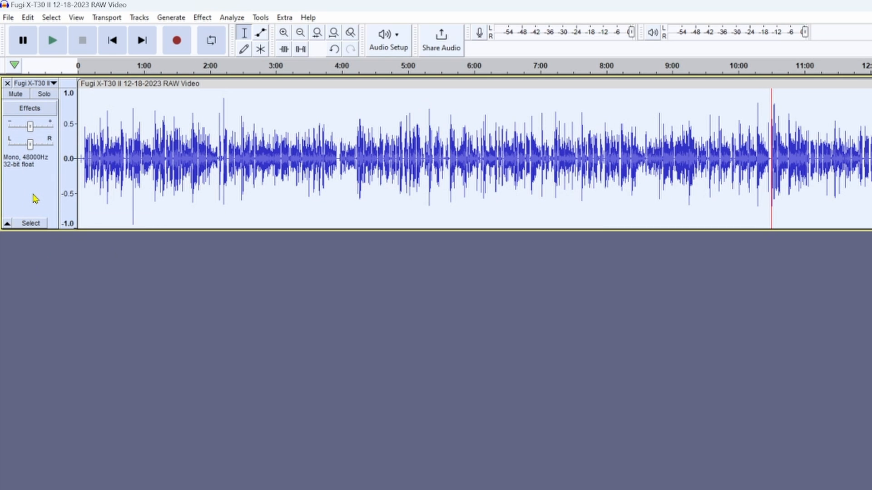
{"action": "left_click", "coordinate": [41, 206], "text": "ctrl"}
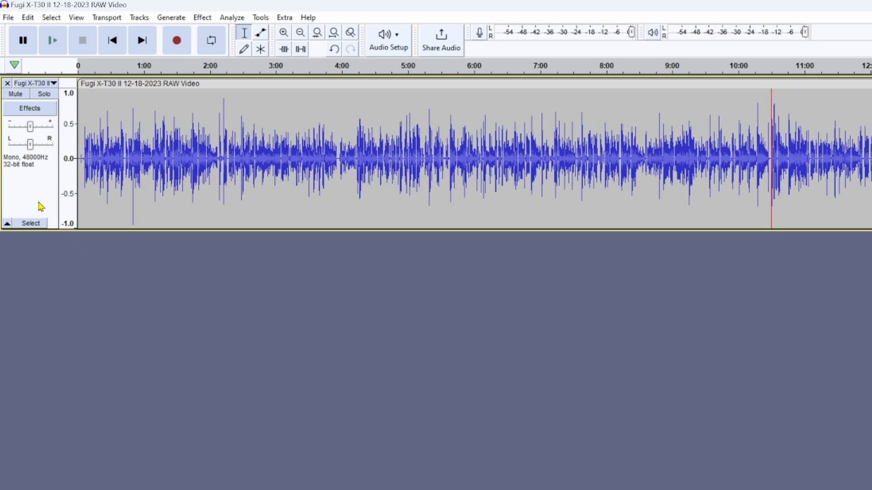
{"action": "left_click", "coordinate": [32, 200]}
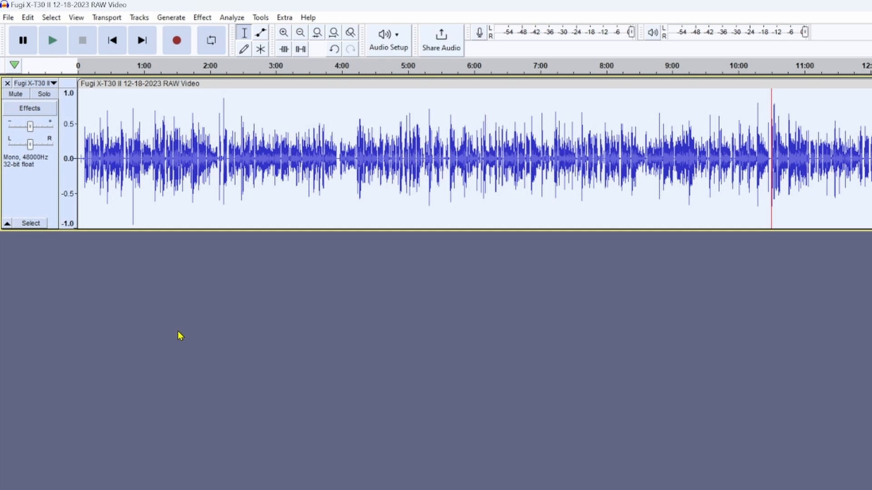
{"action": "left_click", "coordinate": [178, 336]}
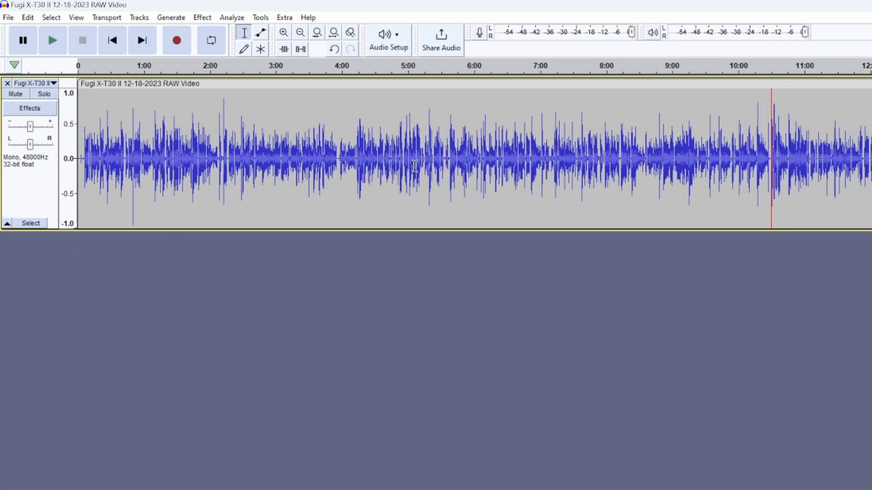
Select all the audio in the project, clear the selection, and select the whole Fugi X-T30 II track again.
{"action": "key", "text": "ctrl+a"}
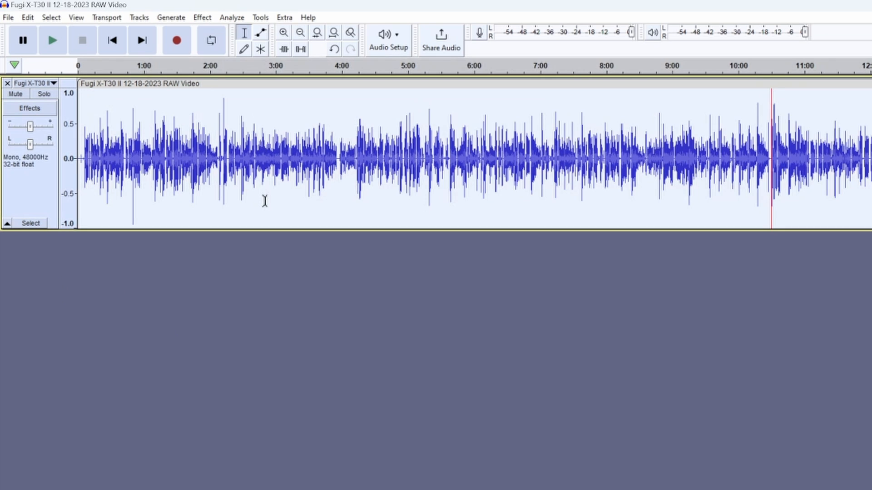
{"action": "left_click", "coordinate": [263, 325]}
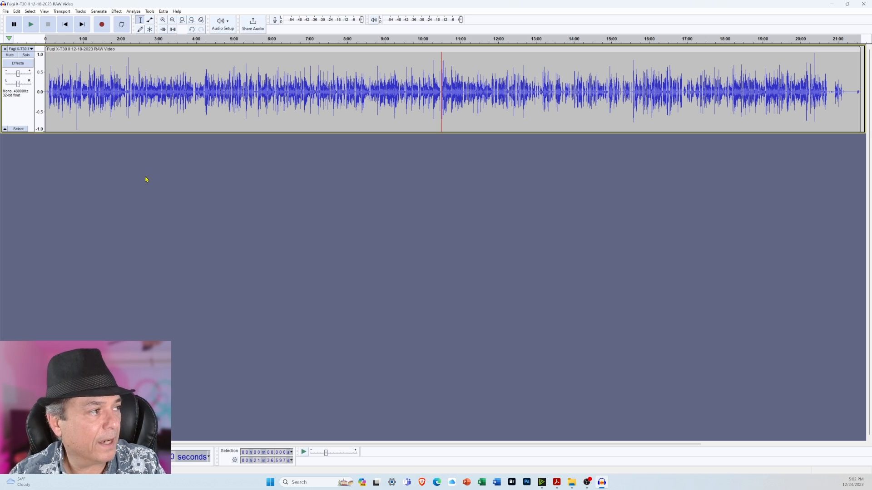
{"action": "left_click", "coordinate": [18, 129]}
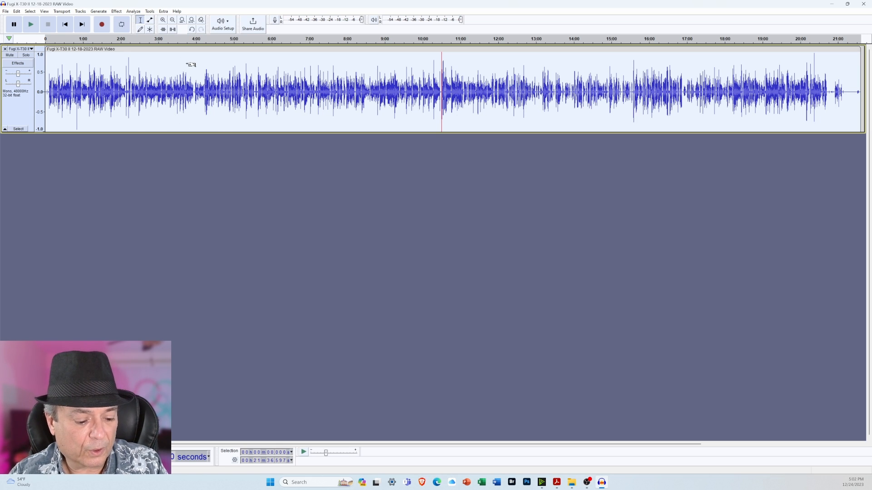
Listen to the opening of the recording from about 3.4 seconds and stop playback.
{"action": "scroll", "coordinate": [191, 65], "scroll_direction": "up", "scroll_amount": 4}
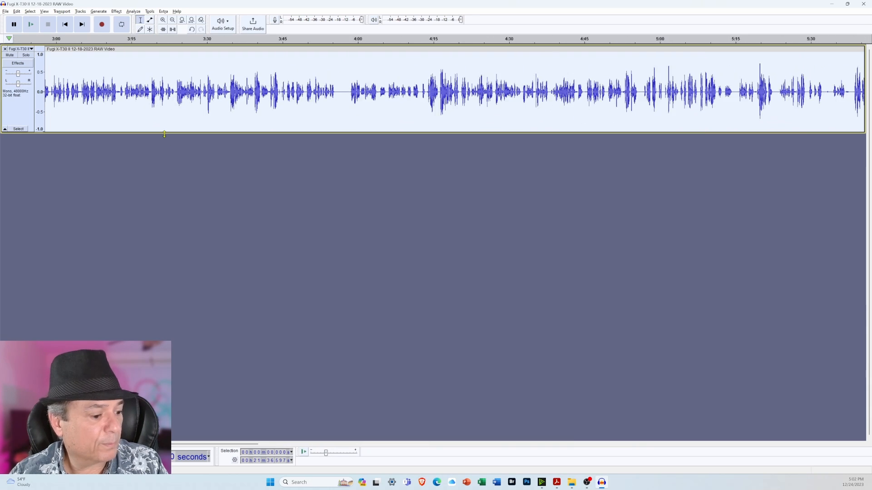
{"action": "scroll", "coordinate": [179, 115], "scroll_direction": "left", "scroll_amount": 10}
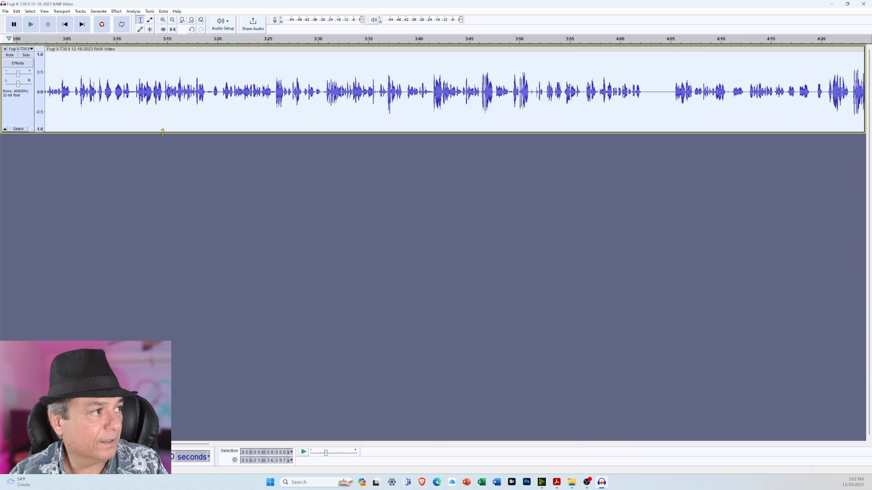
{"action": "scroll", "coordinate": [180, 115], "scroll_direction": "left", "scroll_amount": 8}
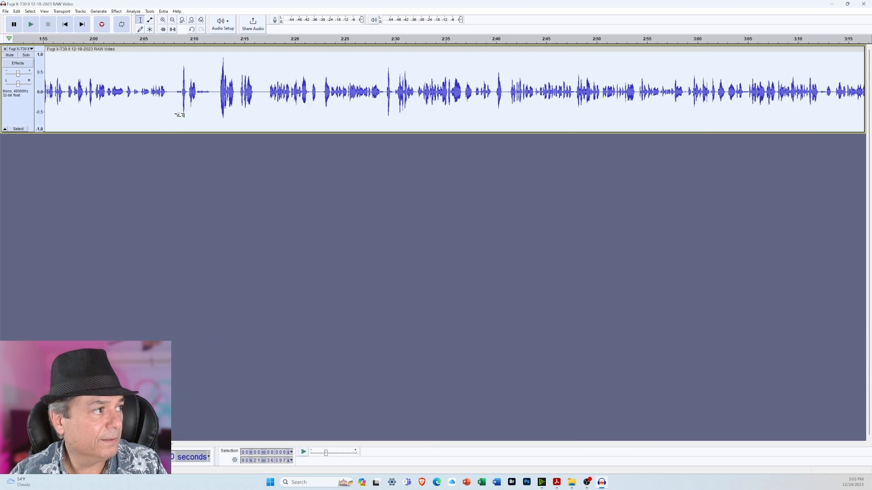
{"action": "scroll", "coordinate": [179, 115], "scroll_direction": "left", "scroll_amount": 10}
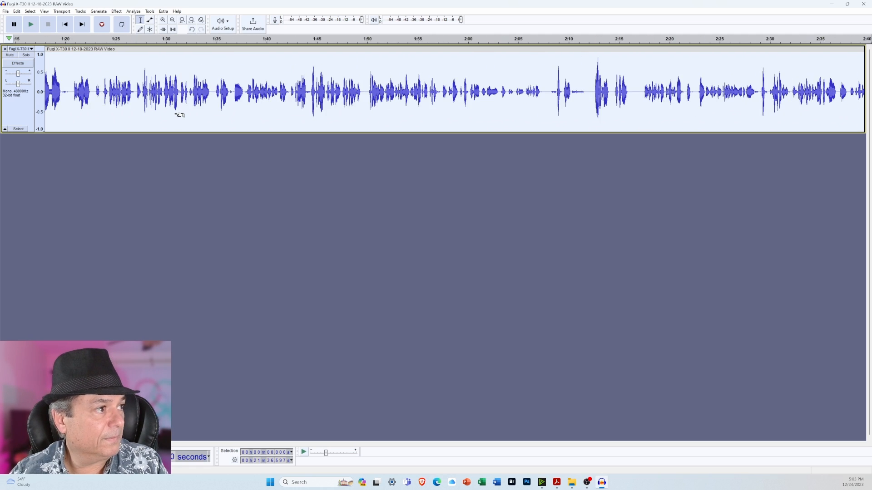
{"action": "scroll", "coordinate": [183, 112], "scroll_direction": "left", "scroll_amount": 8}
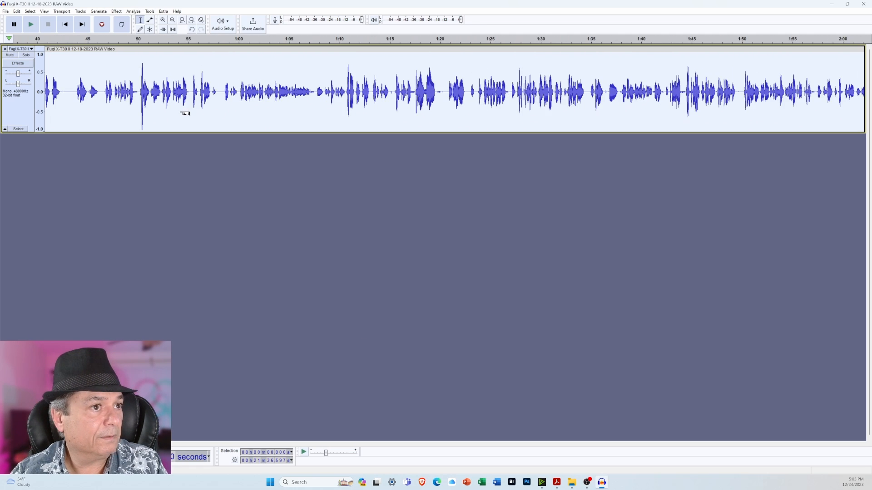
{"action": "scroll", "coordinate": [184, 113], "scroll_direction": "left", "scroll_amount": 2}
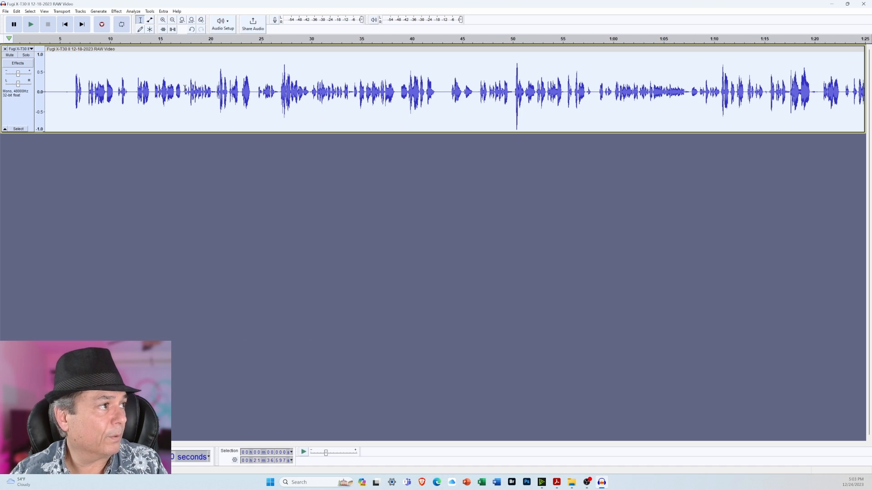
{"action": "scroll", "coordinate": [167, 110], "scroll_direction": "left", "scroll_amount": 1}
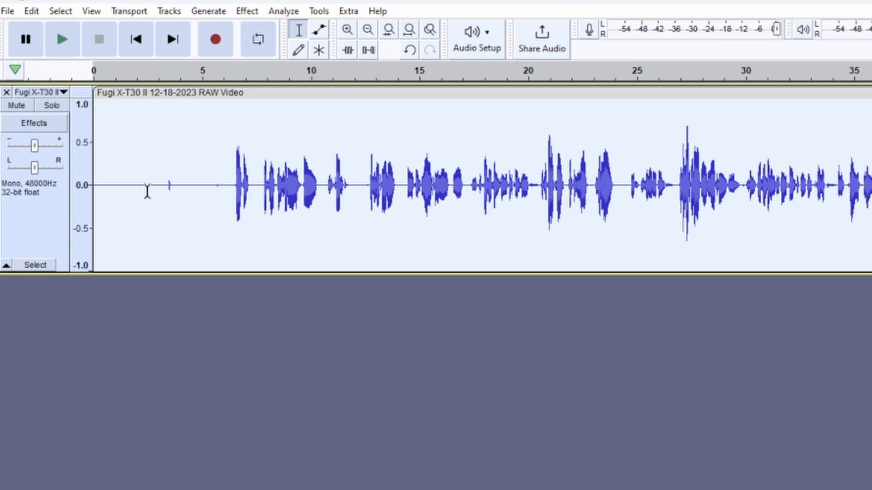
{"action": "left_click", "coordinate": [168, 74]}
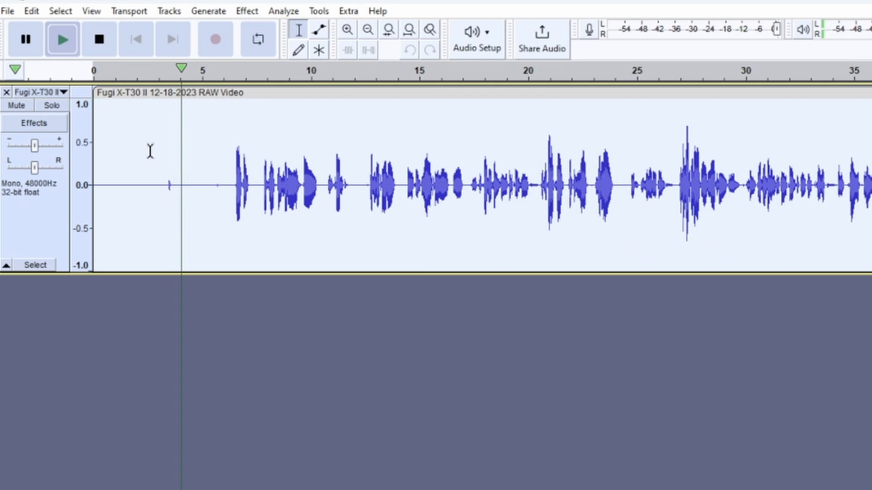
{"action": "left_click", "coordinate": [113, 44]}
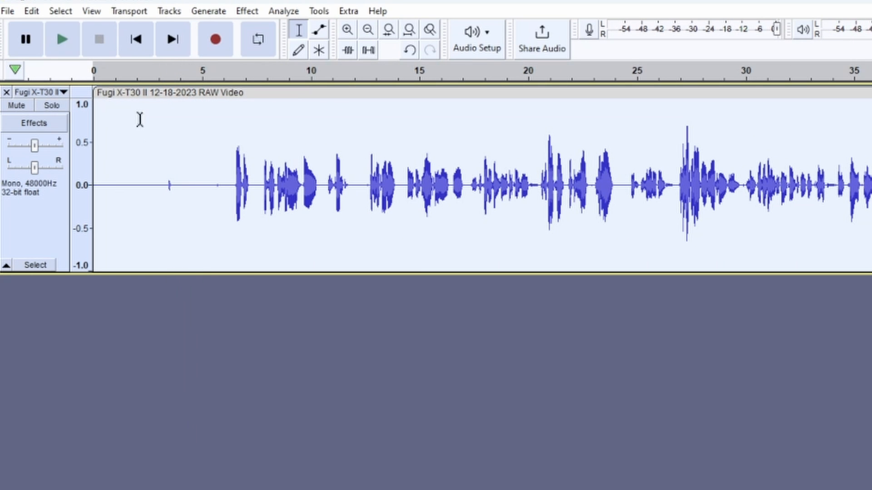
Clear the track selection and replay the small noise from about 3.4 seconds at a closer zoom, stopping before the speech.
{"action": "left_click", "coordinate": [151, 123]}
{"action": "scroll", "coordinate": [341, 205], "scroll_direction": "up", "scroll_amount": 1}
{"action": "scroll", "coordinate": [341, 205], "scroll_direction": "down", "scroll_amount": 1}
{"action": "scroll", "coordinate": [167, 224], "scroll_direction": "up", "scroll_amount": 3}
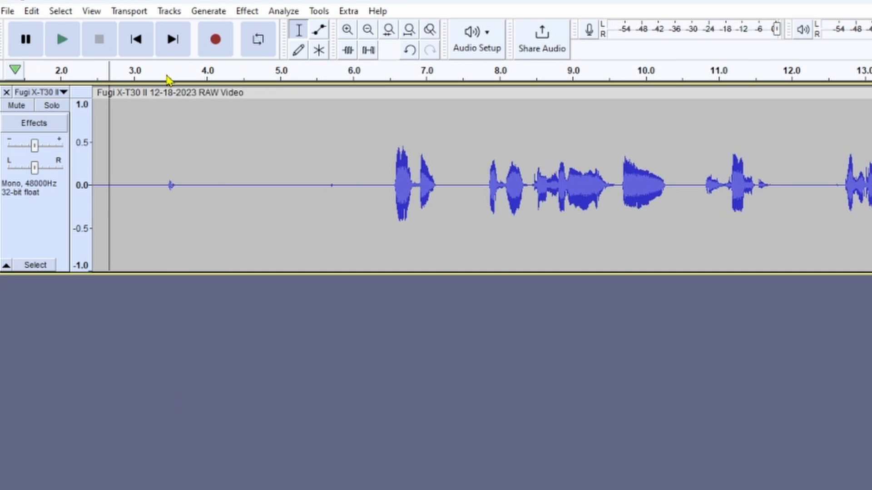
{"action": "left_click", "coordinate": [168, 76]}
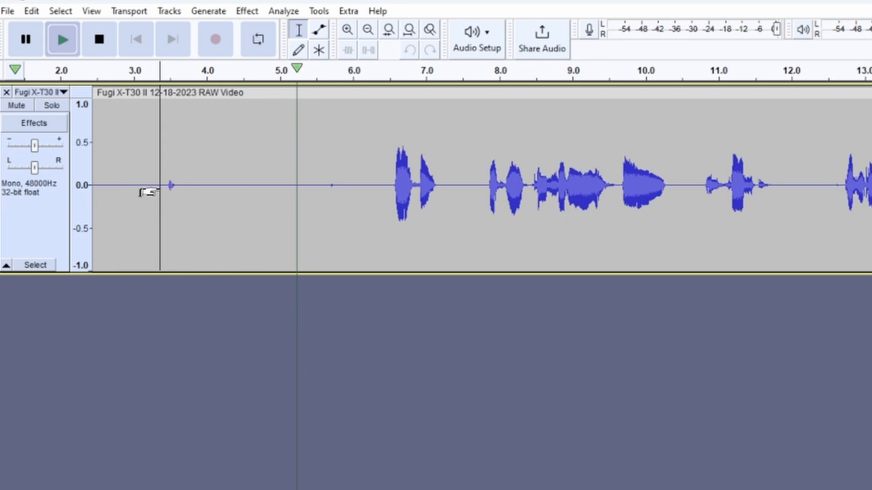
{"action": "left_click", "coordinate": [98, 51]}
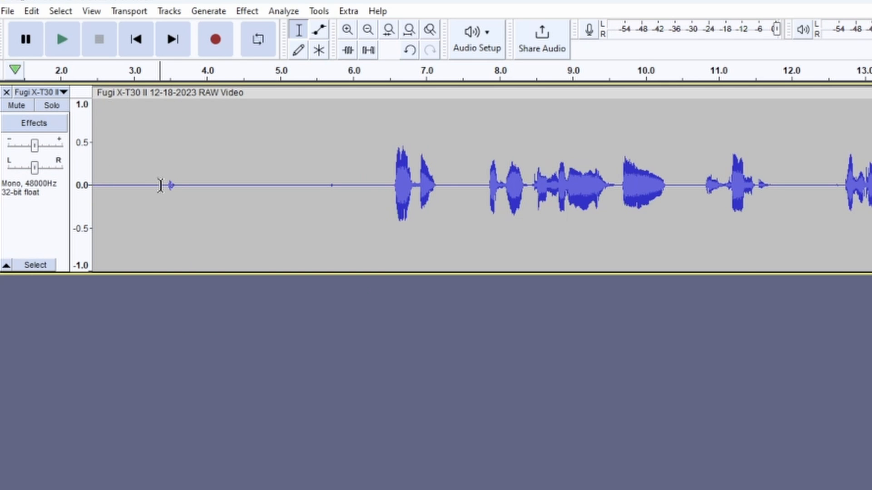
Replace the small noise between about 3.42 and 3.65 seconds with generated silence of the same length, 10864 samples.
{"action": "left_click", "coordinate": [162, 184]}
{"action": "scroll", "coordinate": [152, 201], "scroll_direction": "up", "scroll_amount": 4, "text": "ctrl"}
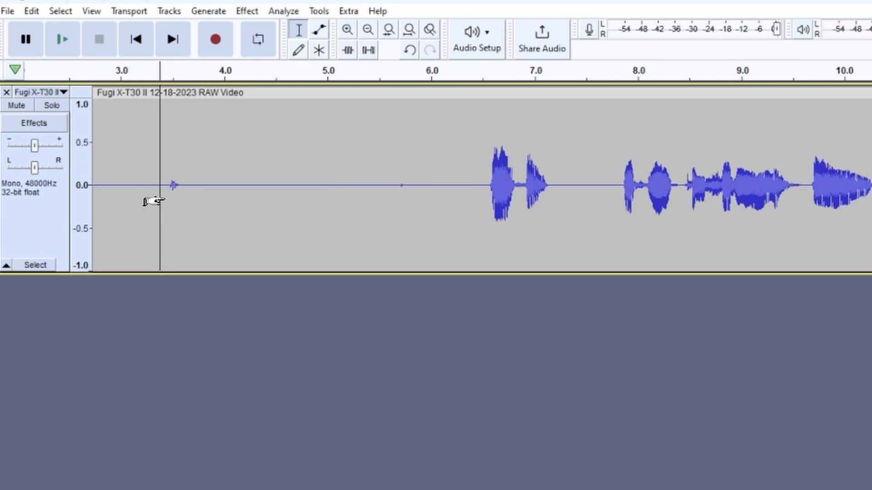
{"action": "scroll", "coordinate": [154, 201], "scroll_direction": "up", "scroll_amount": 2, "text": "ctrl"}
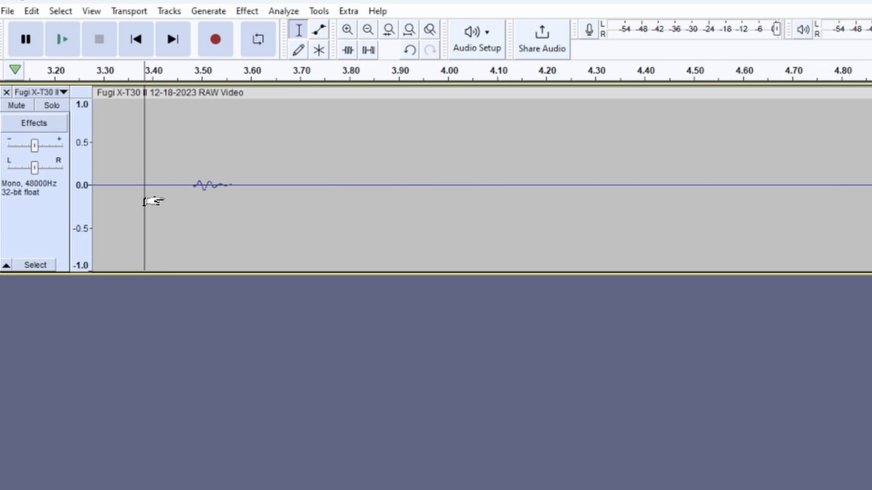
{"action": "scroll", "coordinate": [154, 201], "scroll_direction": "up", "scroll_amount": 2, "text": "ctrl"}
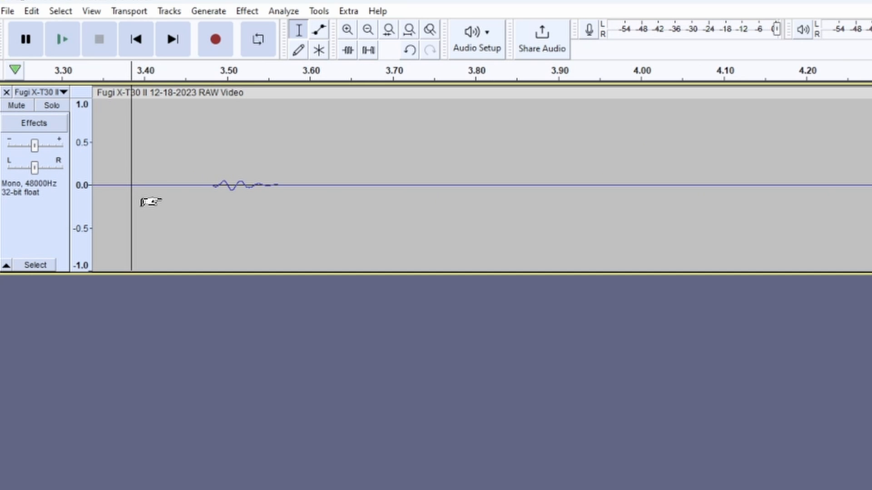
{"action": "scroll", "coordinate": [168, 199], "scroll_direction": "down", "scroll_amount": 5, "text": "ctrl"}
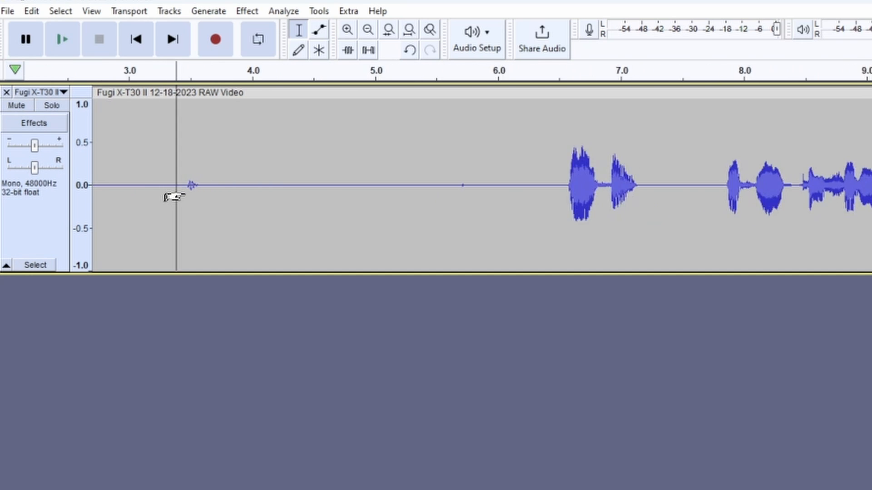
{"action": "scroll", "coordinate": [174, 196], "scroll_direction": "up", "scroll_amount": 1, "text": "ctrl"}
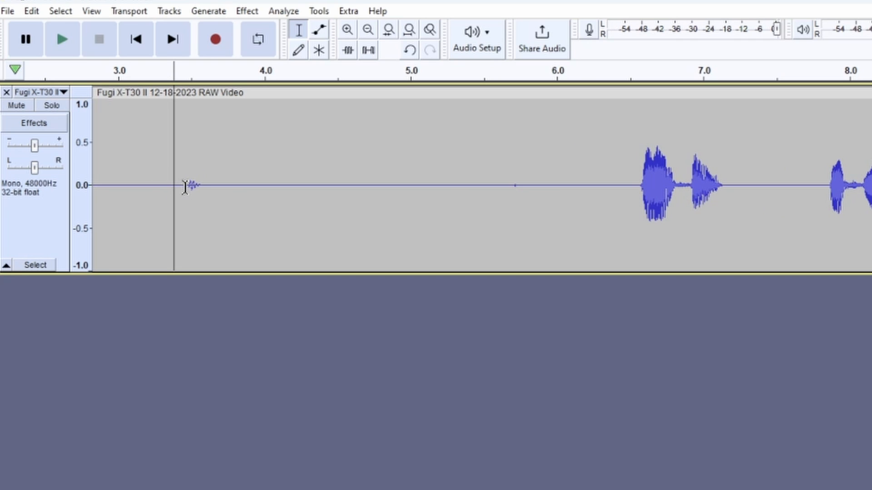
{"action": "left_click_drag", "start_coordinate": [179, 187], "coordinate": [212, 186]}
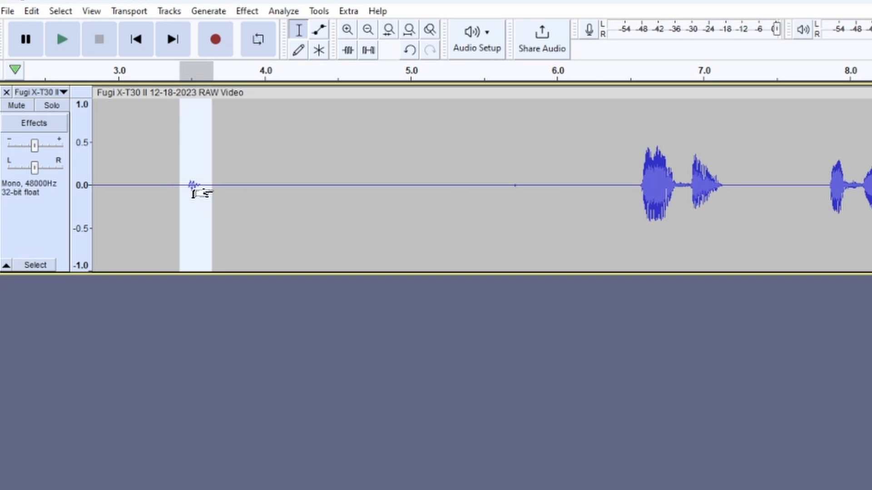
{"action": "left_click", "coordinate": [201, 11]}
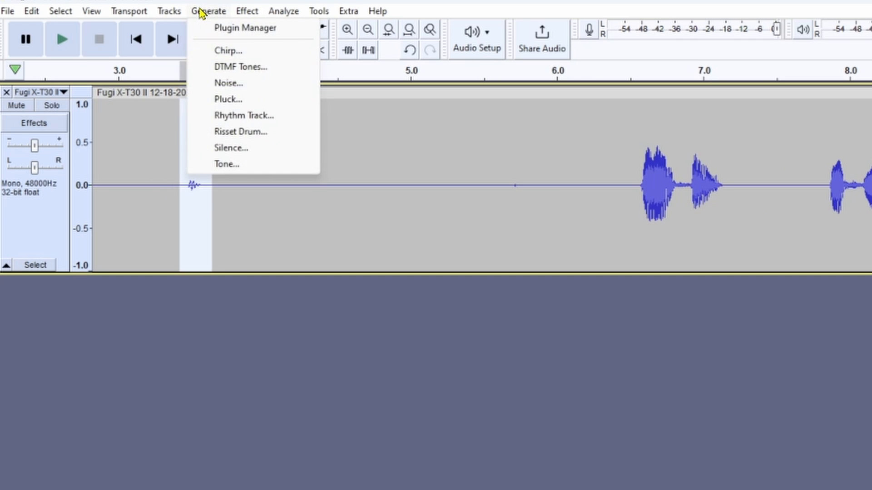
{"action": "left_click", "coordinate": [254, 149]}
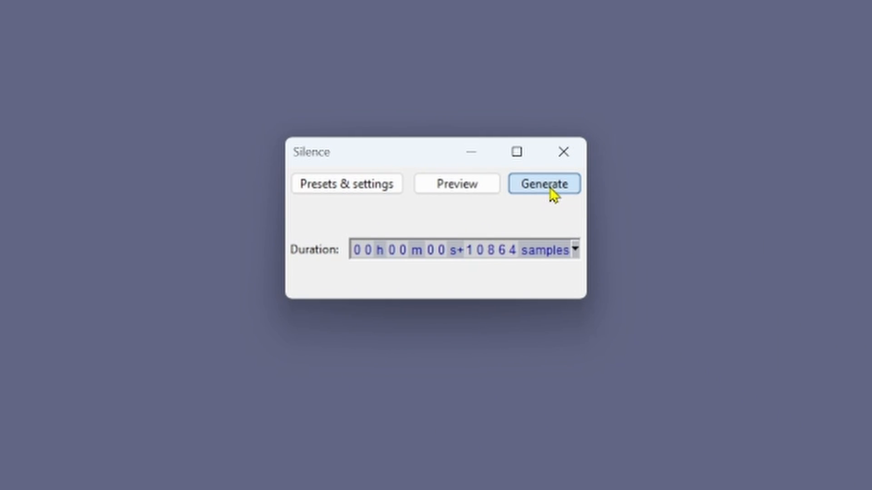
{"action": "left_click", "coordinate": [550, 189]}
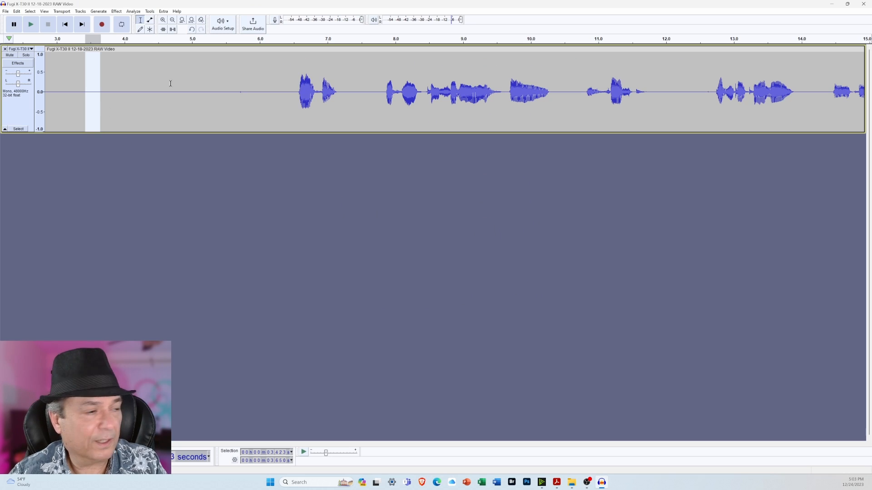
Open the Compressor effect for the entire audio track and load its factory default settings.
{"action": "left_click", "coordinate": [192, 20]}
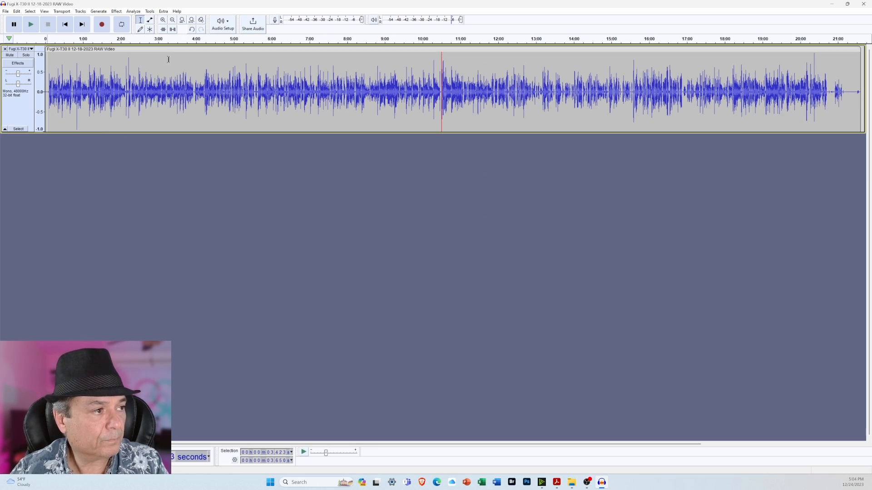
{"action": "left_click", "coordinate": [17, 130]}
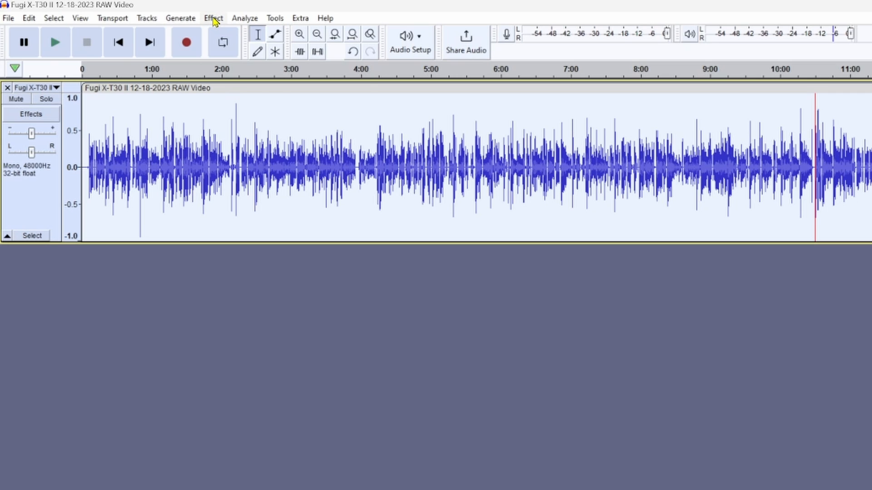
{"action": "left_click", "coordinate": [213, 18]}
{"action": "mouse_move", "coordinate": [266, 91]}
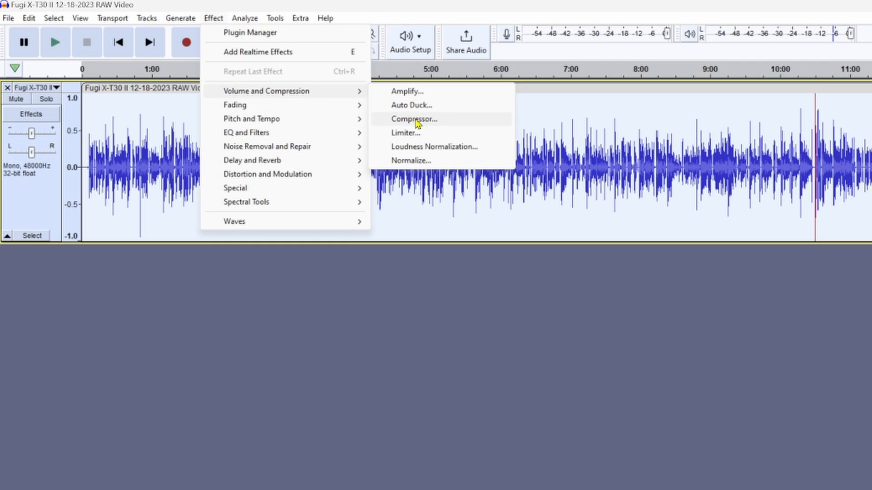
{"action": "left_click", "coordinate": [415, 118]}
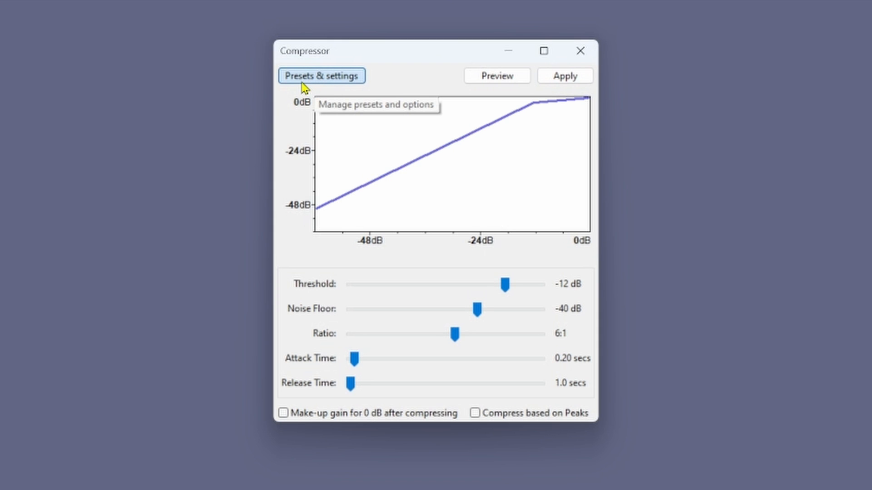
{"action": "left_click", "coordinate": [303, 84]}
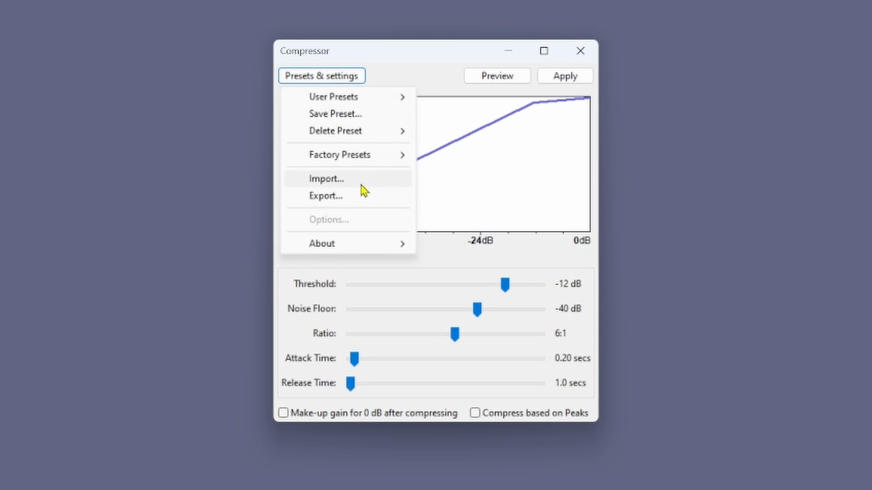
{"action": "mouse_move", "coordinate": [356, 159]}
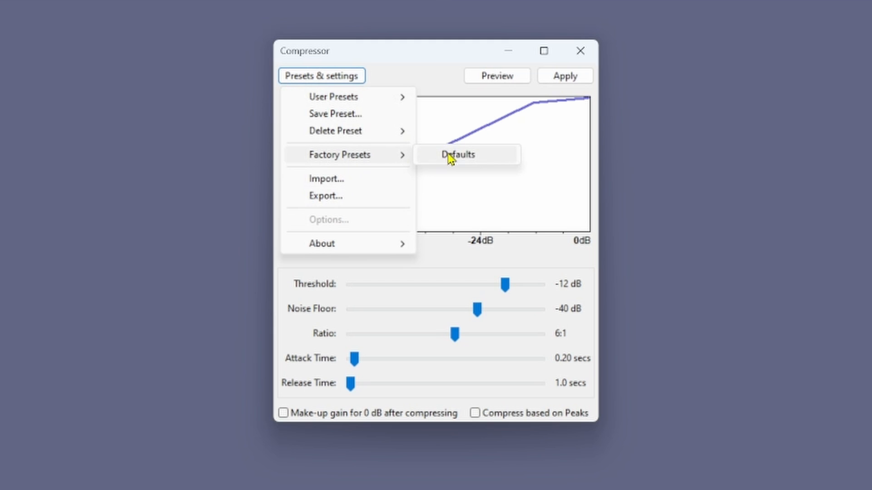
{"action": "left_click", "coordinate": [468, 158]}
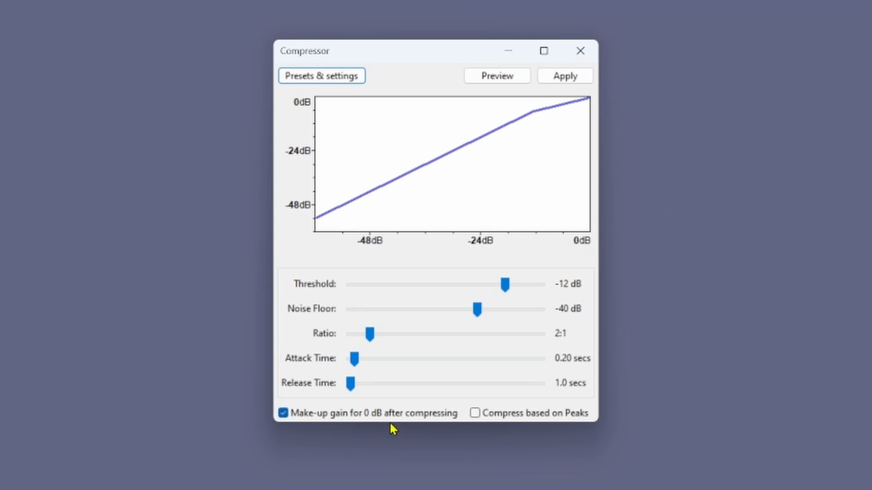
Turn off make-up gain for 0 dB, set the ratio to 6:1, and apply the compression to the track.
{"action": "left_click", "coordinate": [285, 414]}
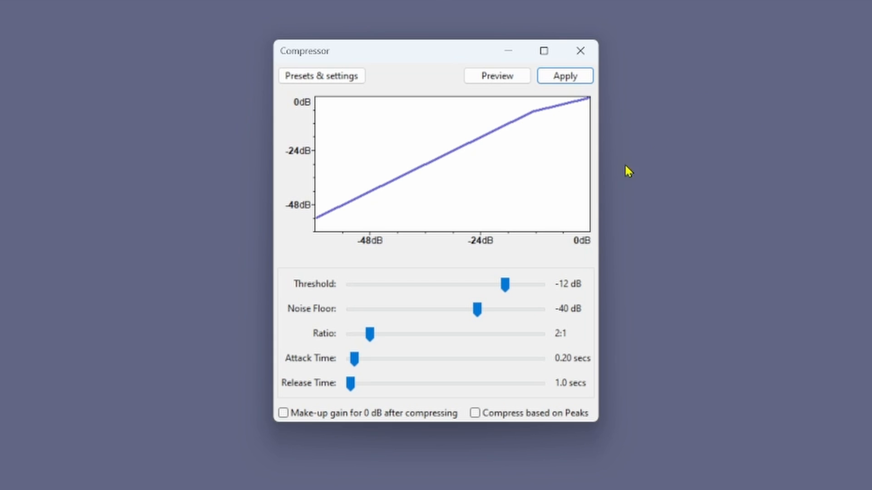
{"action": "left_click", "coordinate": [369, 336]}
{"action": "left_click_drag", "start_coordinate": [369, 337], "coordinate": [456, 341]}
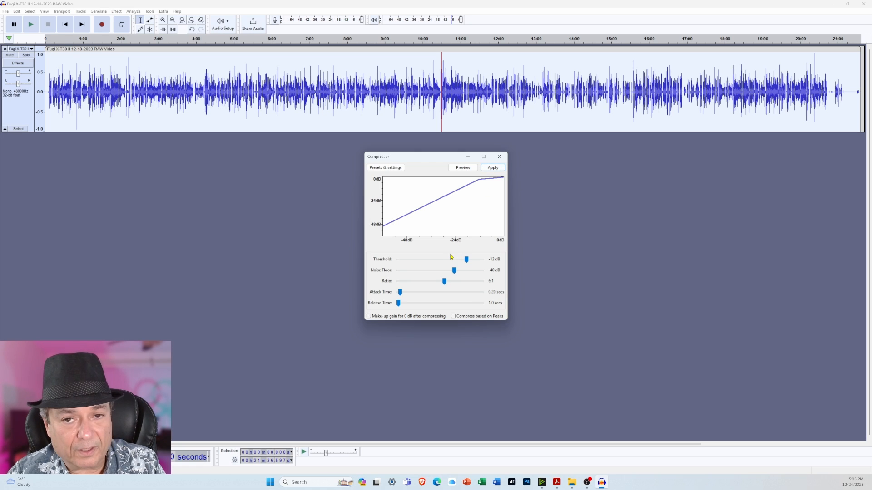
{"action": "left_click", "coordinate": [493, 168]}
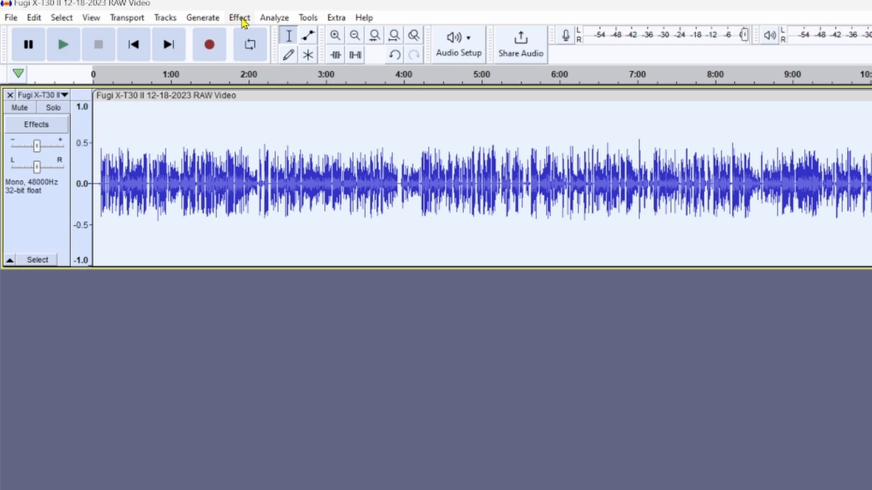
Open the Loudness Normalization effect for the whole track and load its factory default settings.
{"action": "left_click", "coordinate": [241, 19]}
{"action": "mouse_move", "coordinate": [307, 98]}
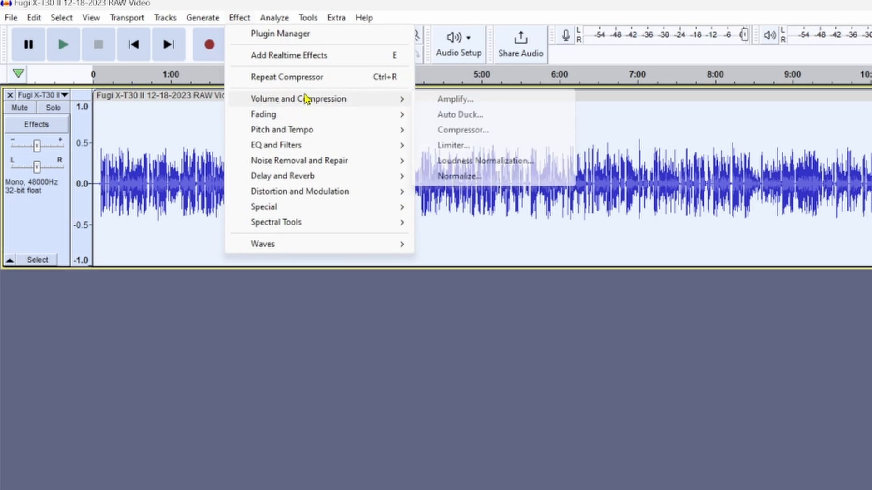
{"action": "left_click", "coordinate": [507, 169]}
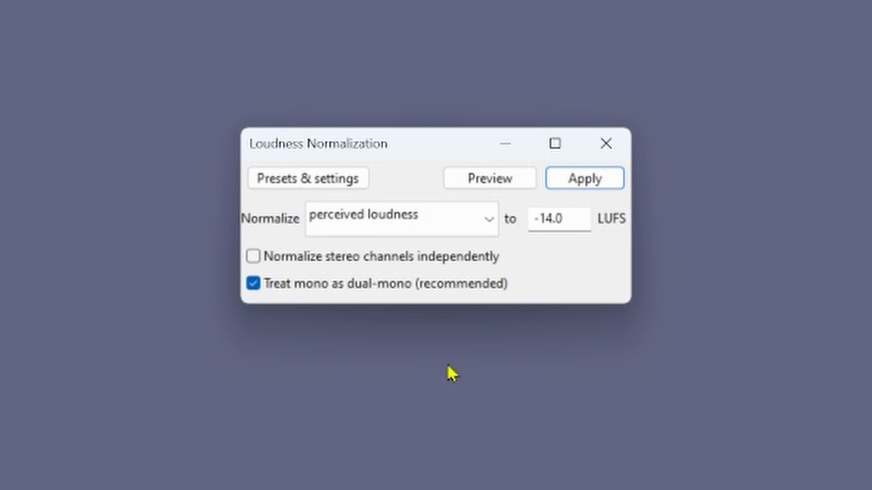
{"action": "left_click", "coordinate": [315, 186]}
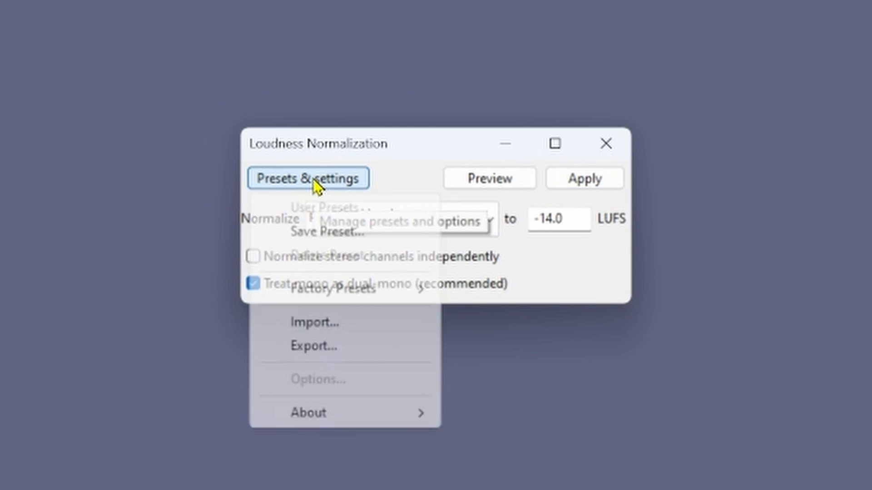
{"action": "mouse_move", "coordinate": [356, 296]}
{"action": "left_click", "coordinate": [494, 292]}
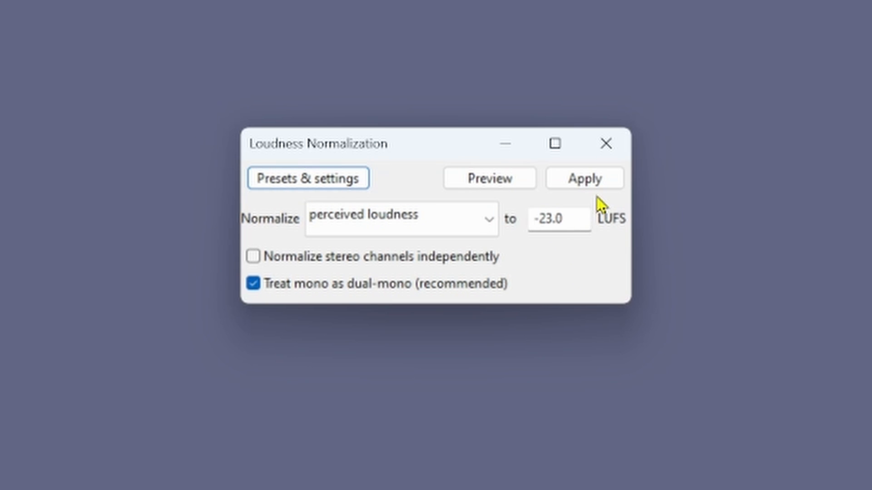
Set the perceived loudness target to -14.0 LUFS and apply the loudness normalization to the track.
{"action": "left_click_drag", "start_coordinate": [588, 227], "coordinate": [545, 230]}
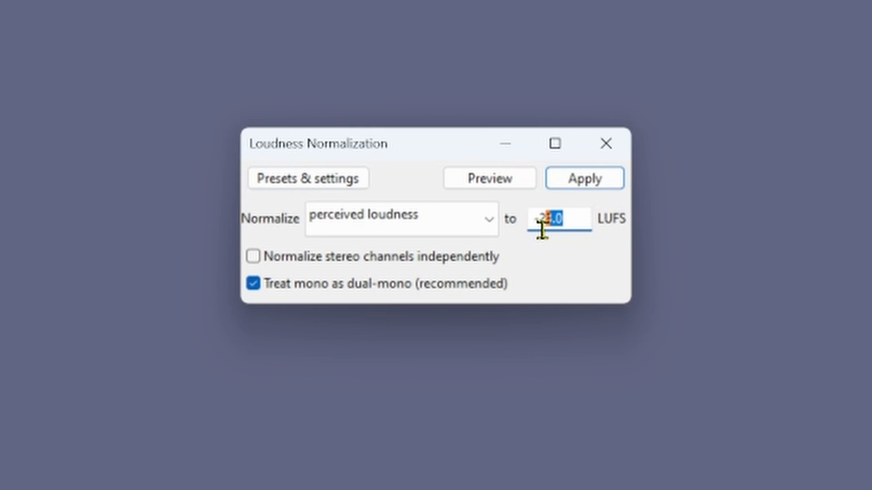
{"action": "key", "text": "BackSpace"}
{"action": "key", "text": "BackSpace"}
{"action": "key", "text": "BackSpace"}
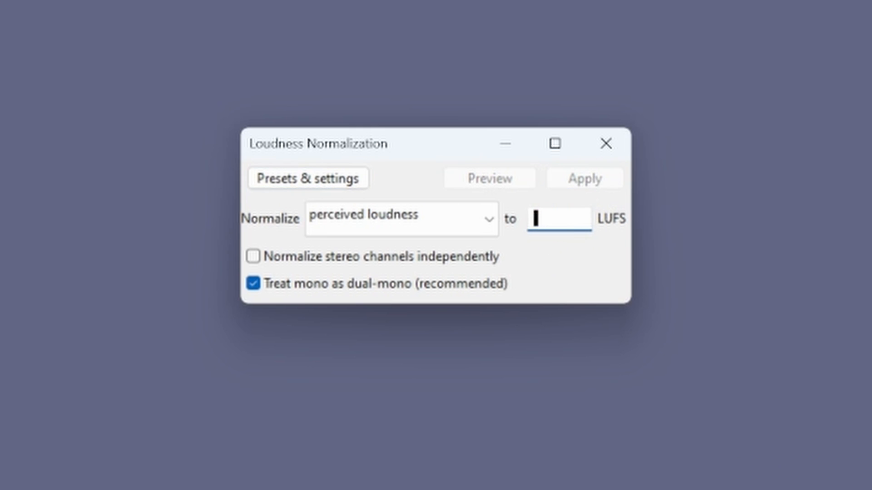
{"action": "type", "text": "-14.0"}
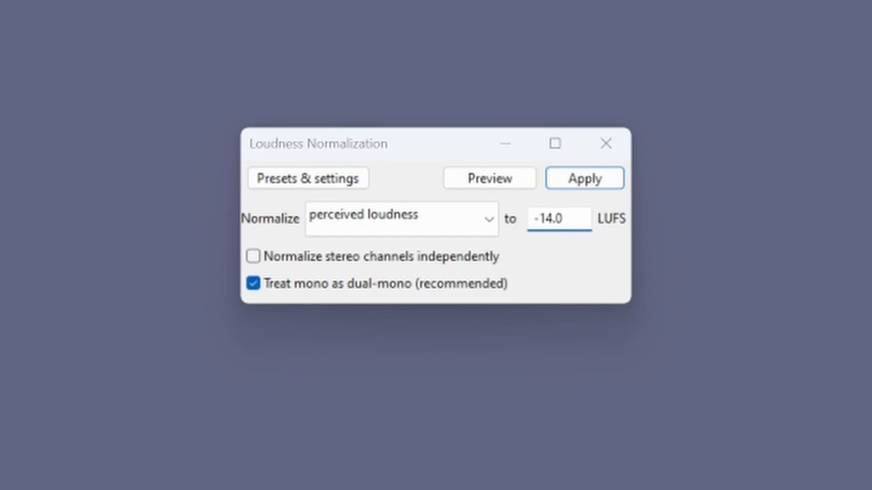
{"action": "left_click", "coordinate": [484, 226]}
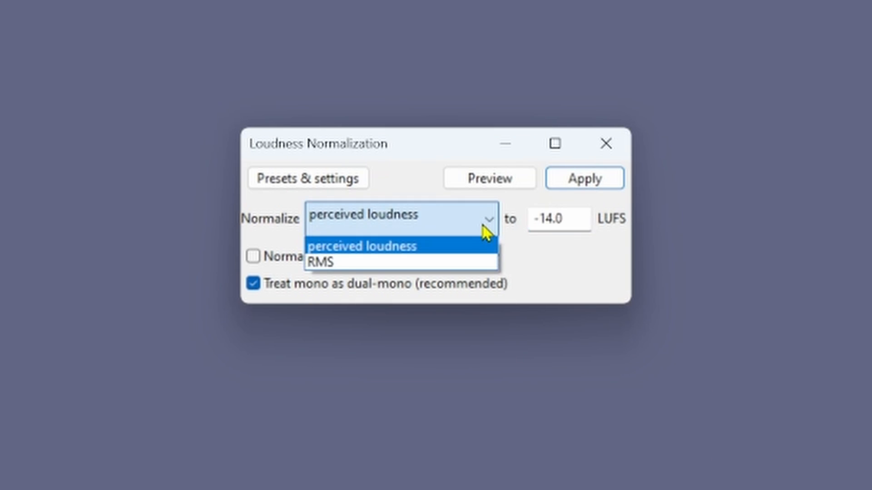
{"action": "left_click", "coordinate": [486, 226]}
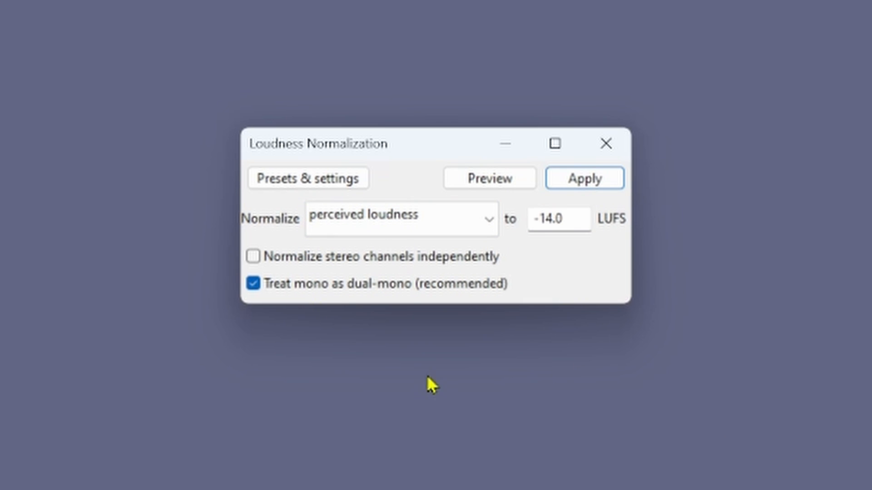
{"action": "left_click", "coordinate": [595, 182]}
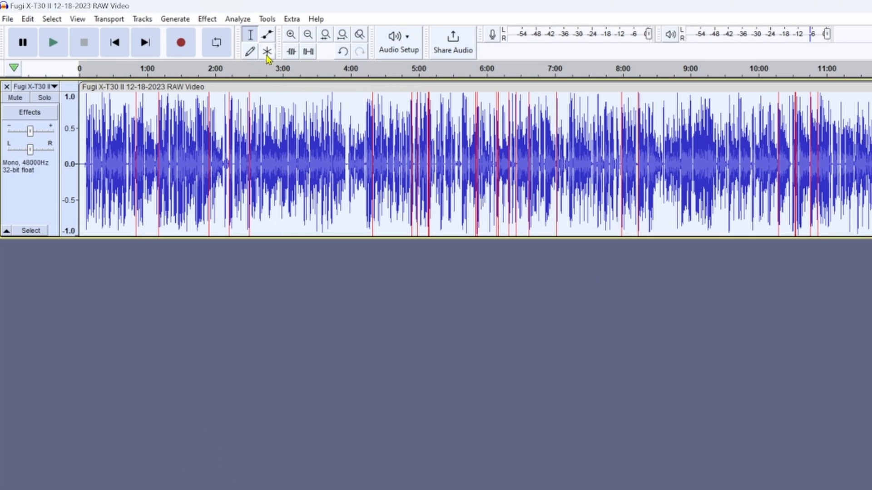
Open the Limiter effect for the normalized track and load its factory default settings.
{"action": "left_click", "coordinate": [208, 22]}
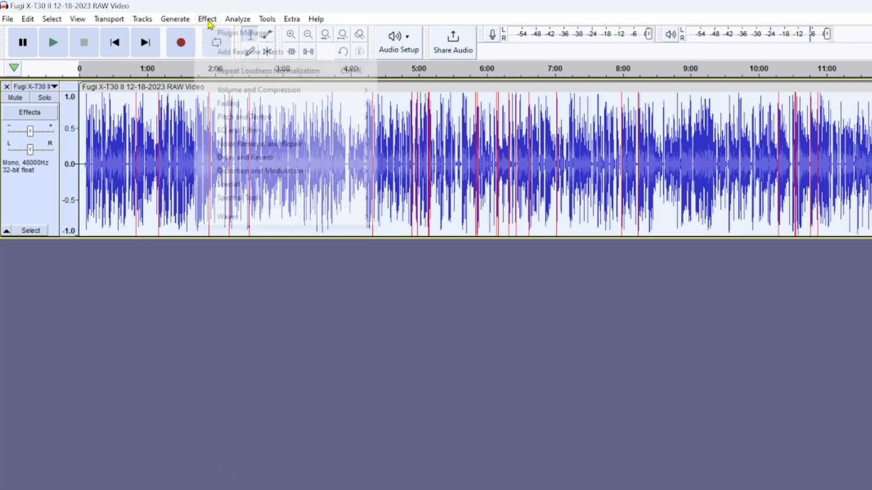
{"action": "mouse_move", "coordinate": [245, 91]}
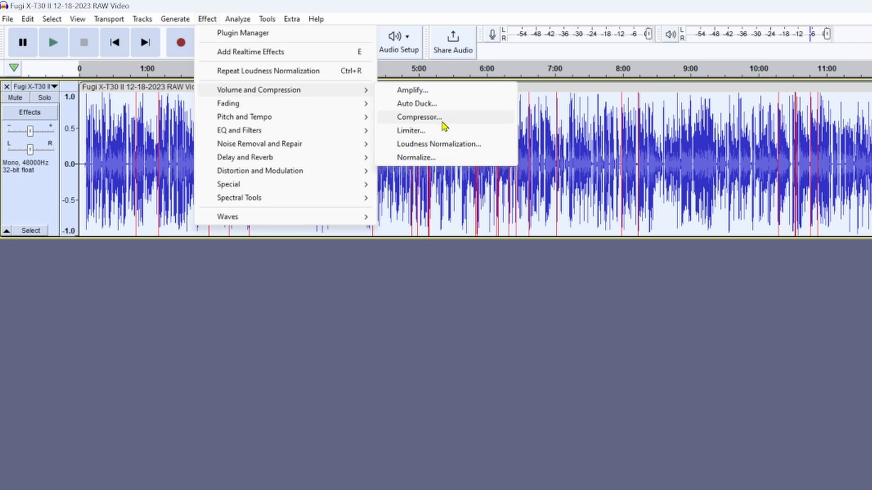
{"action": "left_click", "coordinate": [447, 132]}
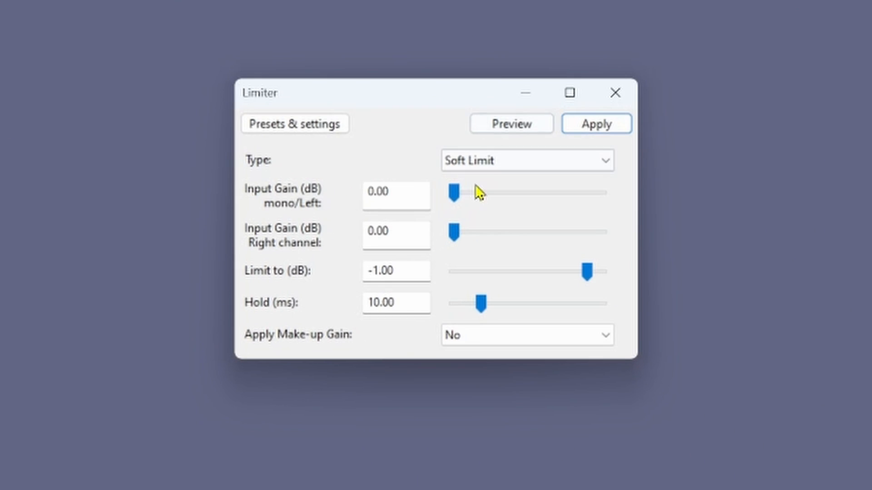
{"action": "left_click", "coordinate": [374, 180]}
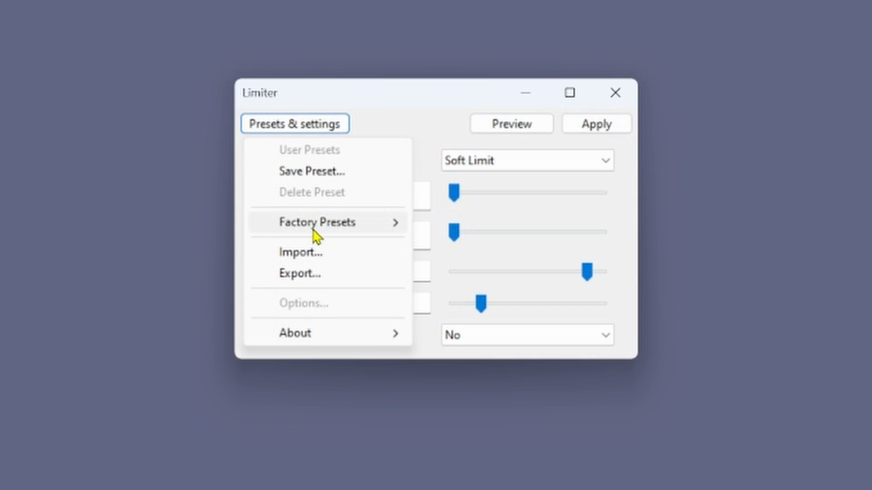
{"action": "mouse_move", "coordinate": [395, 224]}
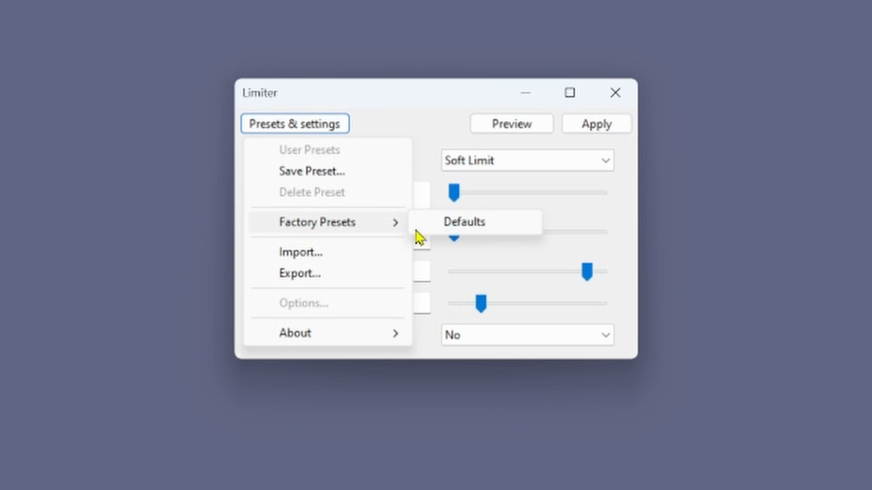
{"action": "left_click", "coordinate": [464, 222]}
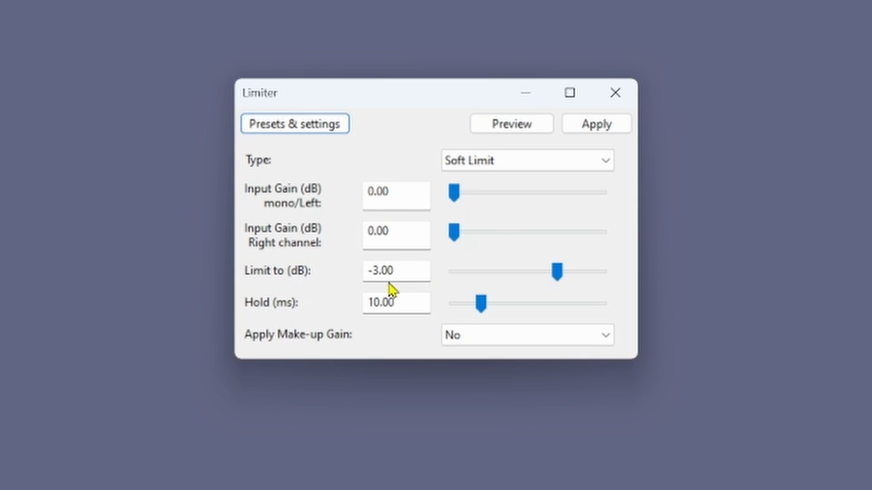
Set the soft limiter's limit to -1.0 dB and apply it to the track.
{"action": "left_click_drag", "start_coordinate": [409, 271], "coordinate": [373, 271]}
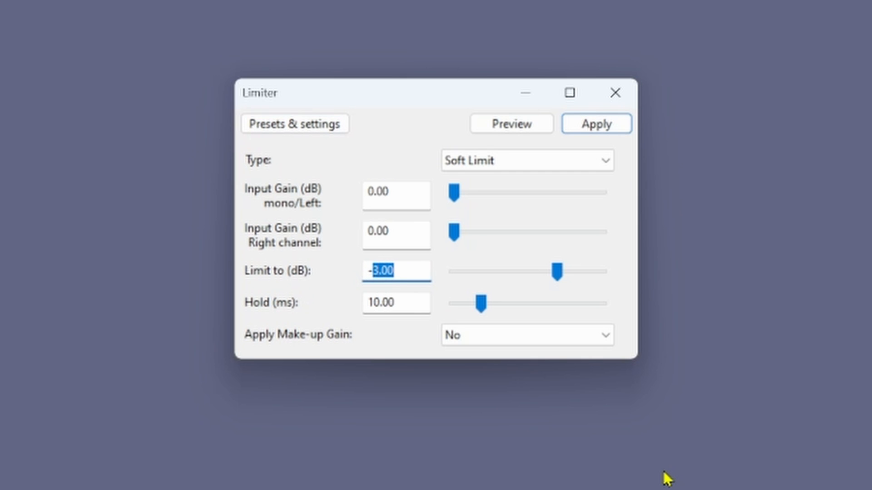
{"action": "type", "text": "1.0"}
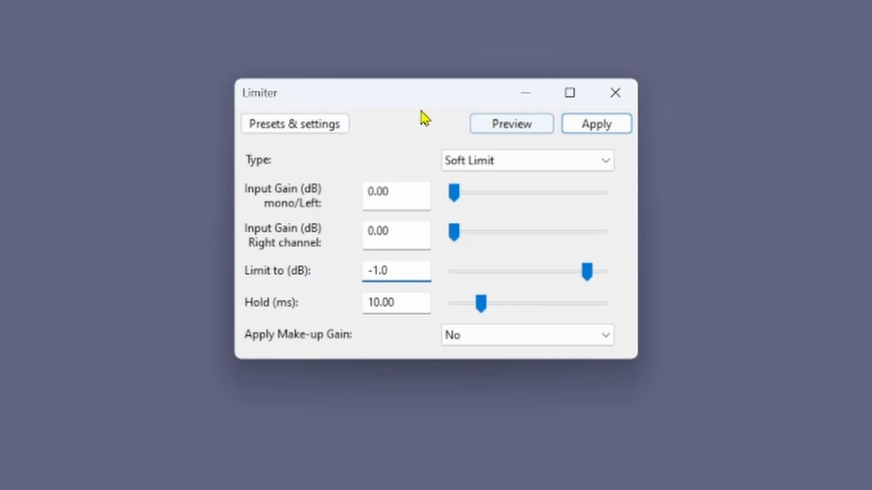
{"action": "left_click", "coordinate": [551, 207]}
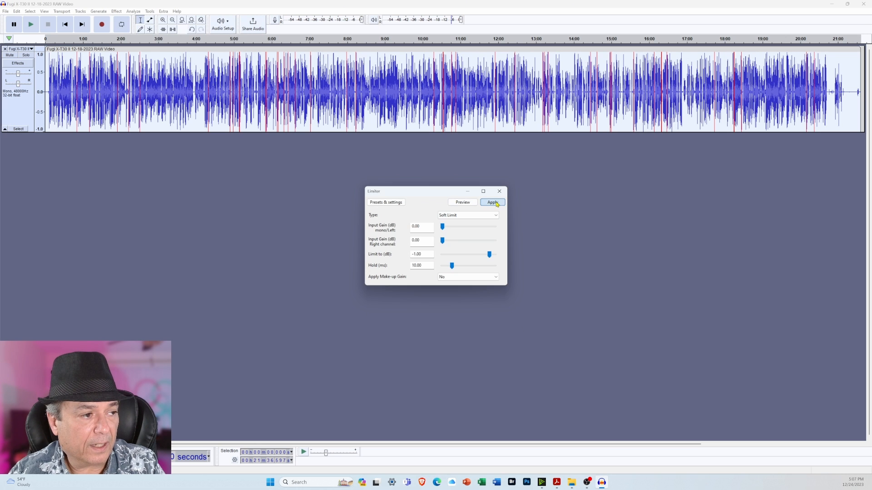
{"action": "left_click", "coordinate": [576, 140]}
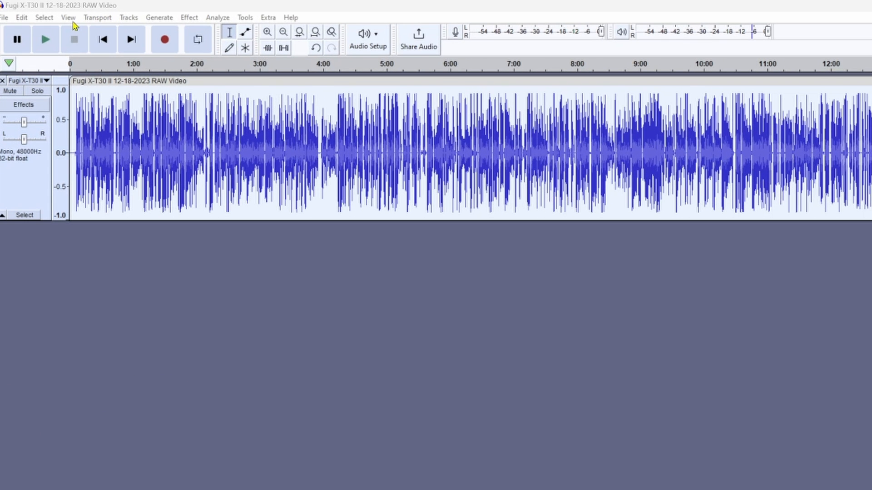
Deselect the audio track and start saving the project under a new name, accepting the project-file notice.
{"action": "left_click", "coordinate": [69, 18]}
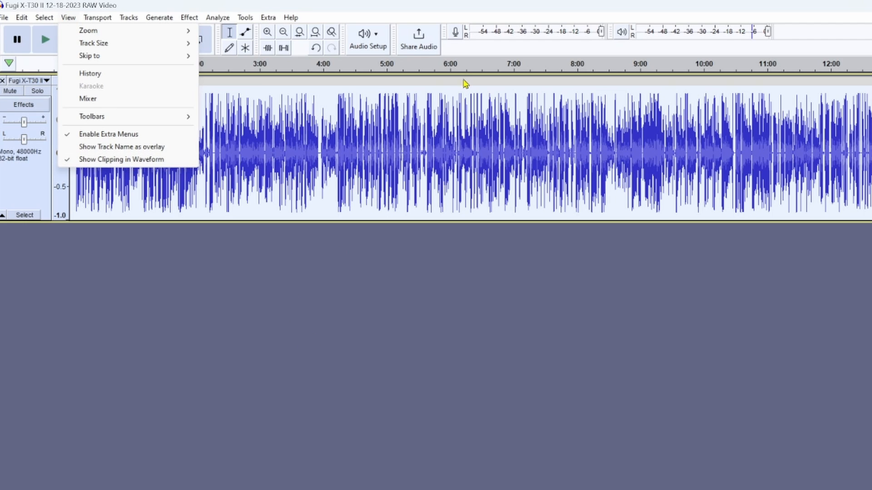
{"action": "left_click", "coordinate": [463, 302]}
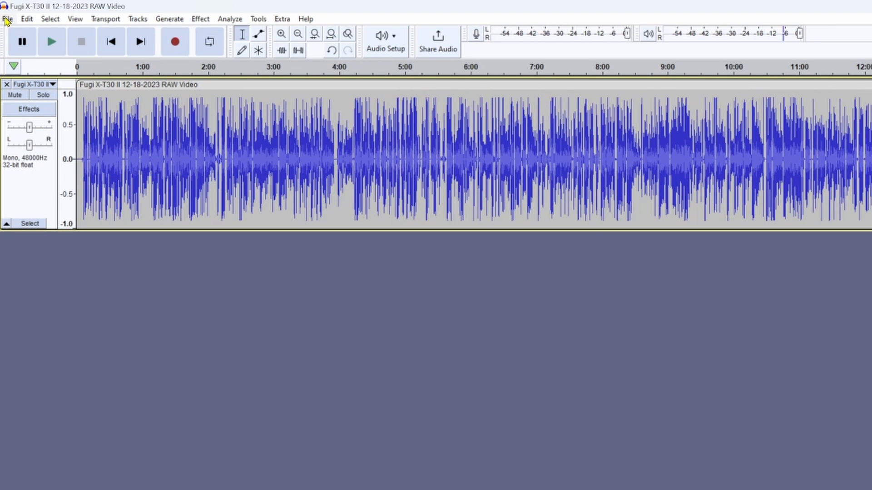
{"action": "left_click", "coordinate": [7, 20]}
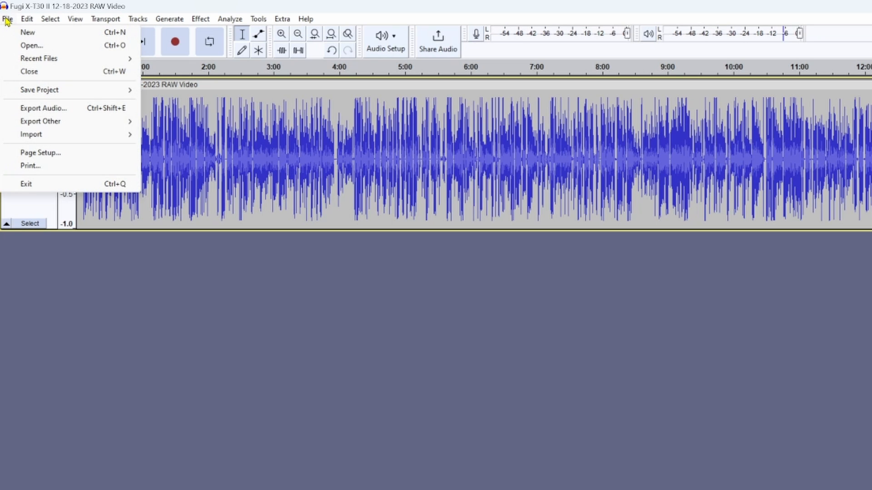
{"action": "mouse_move", "coordinate": [57, 93]}
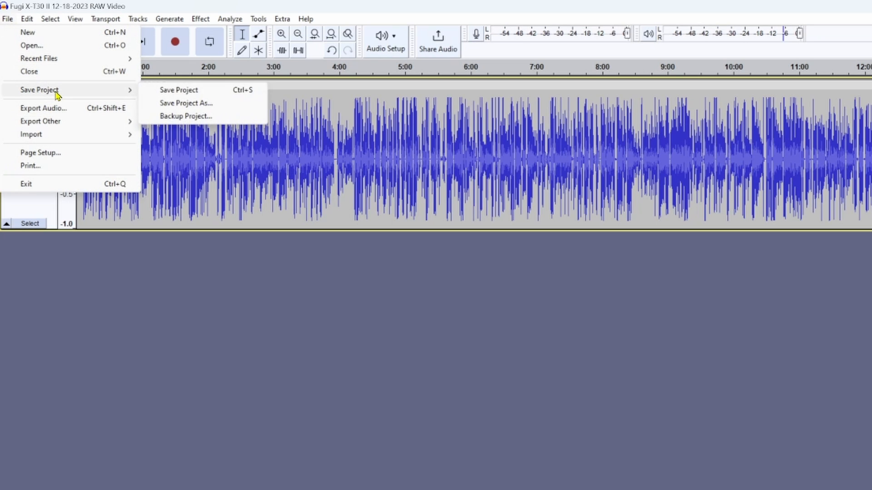
{"action": "left_click", "coordinate": [212, 103]}
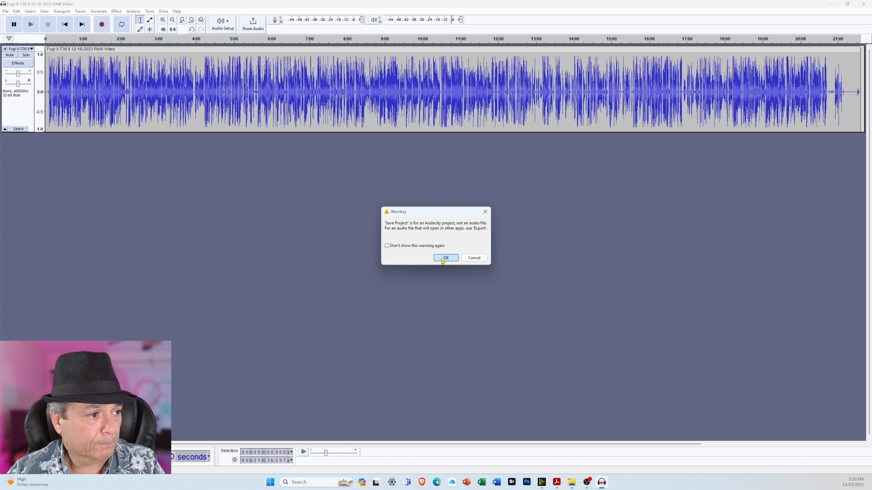
{"action": "left_click", "coordinate": [454, 284]}
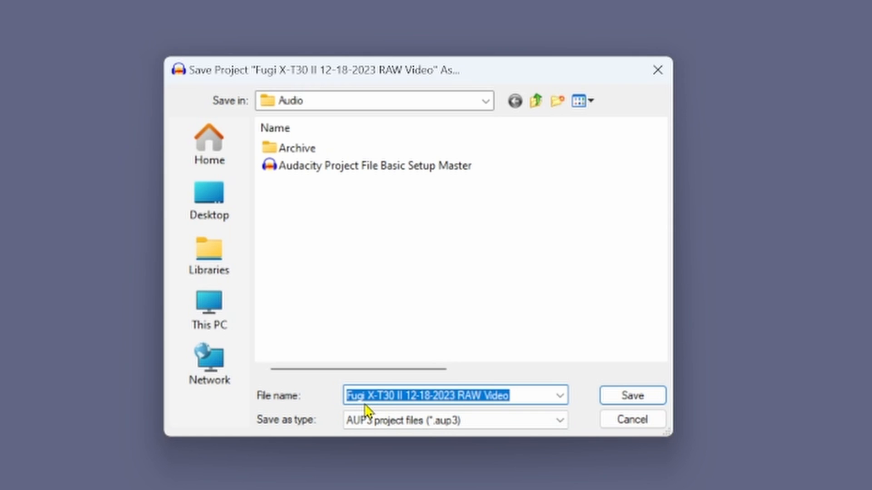
Keep the Audio folder as the save location and add "Audacity Project File" to the start of the project file name.
{"action": "left_click", "coordinate": [486, 102]}
{"action": "left_click", "coordinate": [487, 102]}
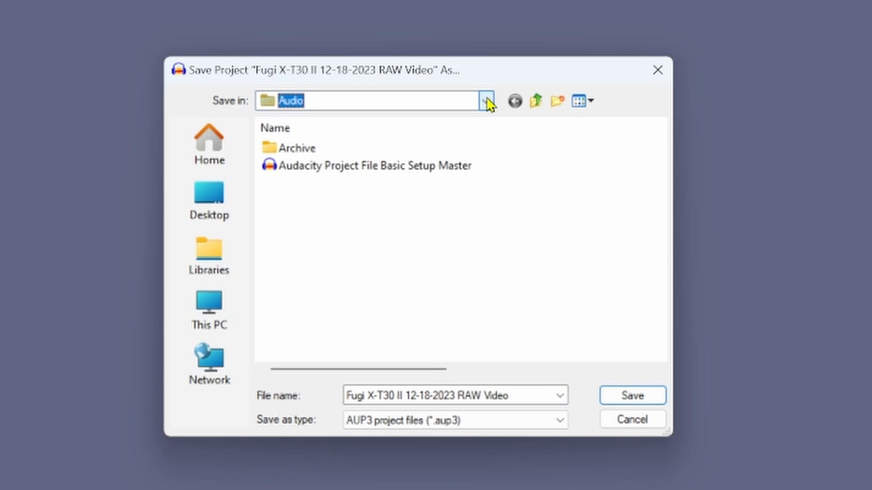
{"action": "left_click", "coordinate": [353, 395]}
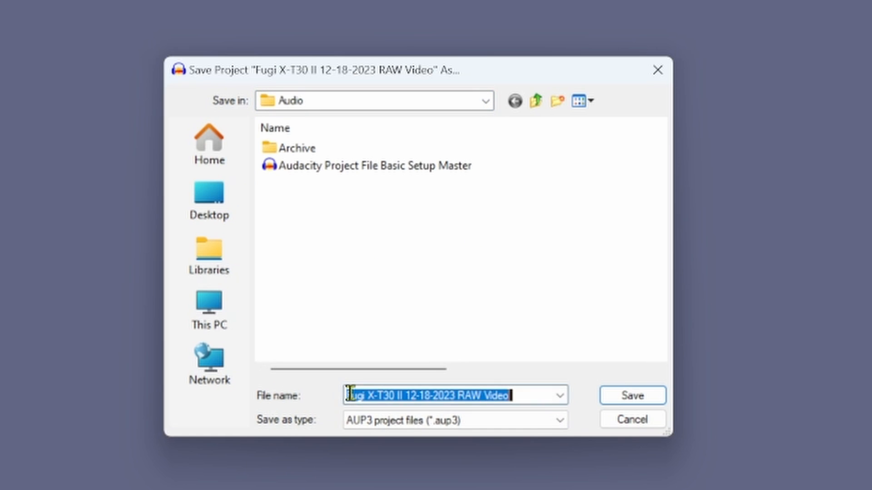
{"action": "key", "text": "Home"}
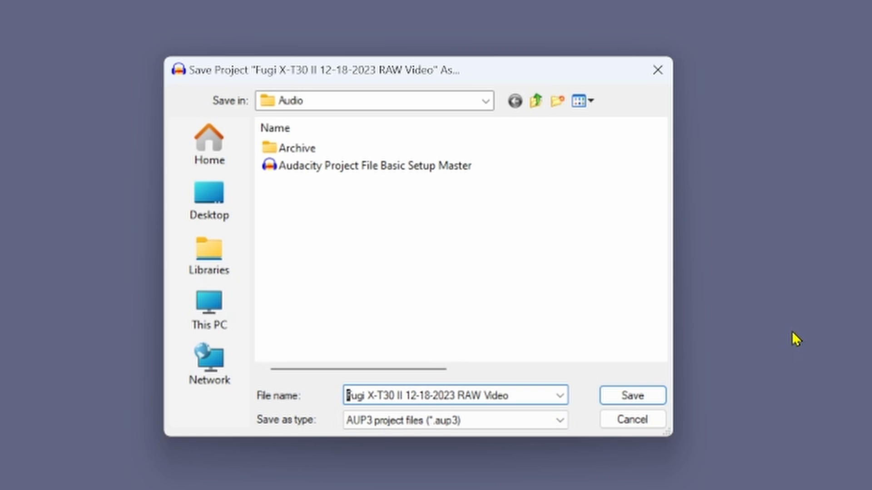
{"action": "type", "text": "Audaci"}
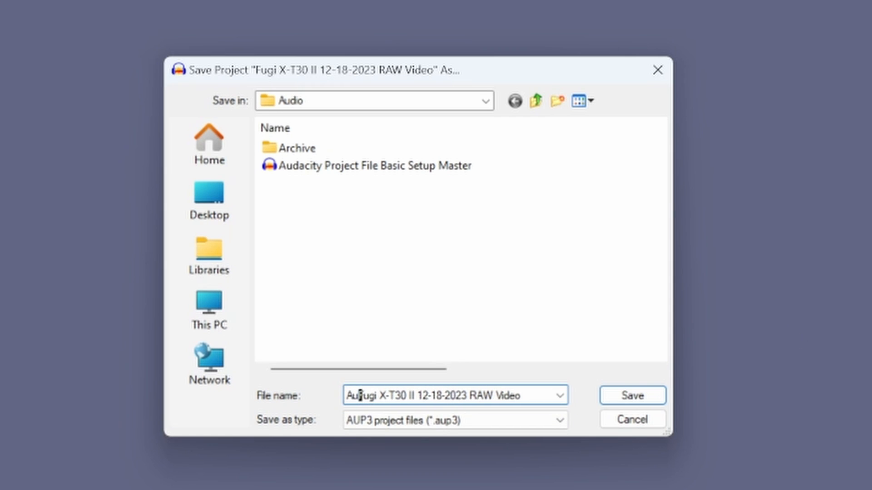
{"action": "type", "text": "ty "}
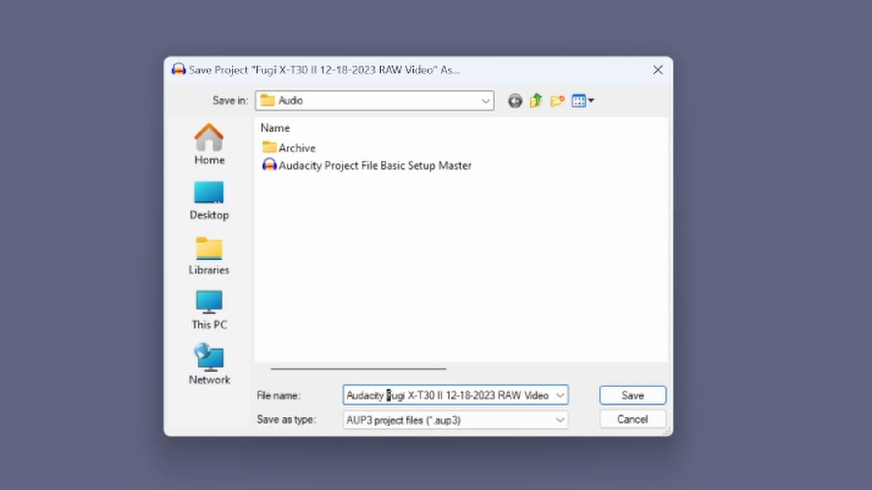
{"action": "type", "text": "Project File"}
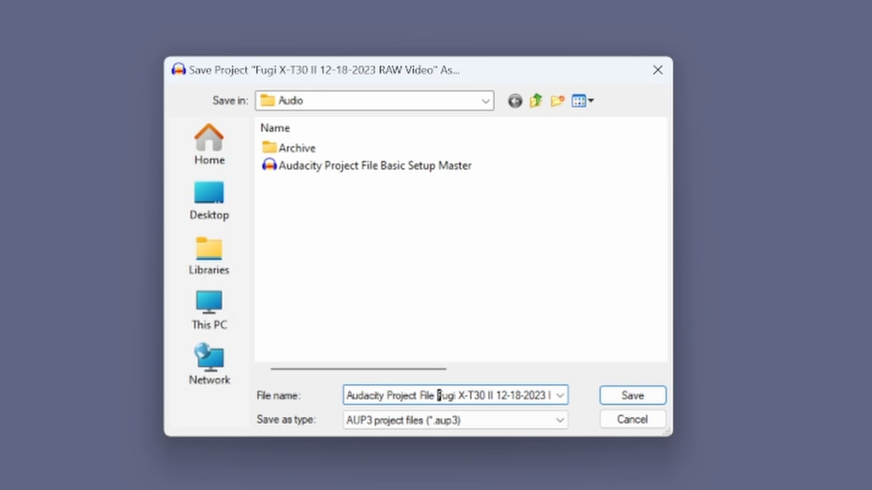
Add "Main" to the end of the project file name, following "RAW Video".
{"action": "key", "text": "Right"}
{"action": "key", "text": "Right"}
{"action": "key", "text": "Right"}
{"action": "key", "text": "Right"}
{"action": "key", "text": "Right"}
{"action": "key", "text": "Right"}
{"action": "key", "text": "Right"}
{"action": "key", "text": "Right"}
{"action": "key", "text": "Right"}
{"action": "key", "text": "Right"}
{"action": "key", "text": "Right"}
{"action": "key", "text": "Right"}
{"action": "key", "text": "Right"}
{"action": "key", "text": "Right"}
{"action": "key", "text": "Right"}
{"action": "key", "text": "Right"}
{"action": "key", "text": "Right"}
{"action": "key", "text": "Right"}
{"action": "key", "text": "Right"}
{"action": "key", "text": "Right"}
{"action": "key", "text": "Right"}
{"action": "key", "text": "Right"}
{"action": "key", "text": "Right"}
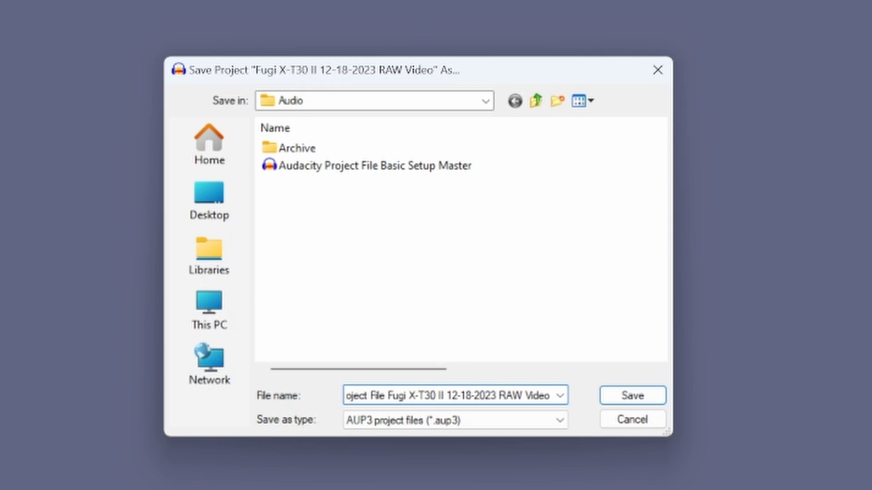
{"action": "key", "text": "Right"}
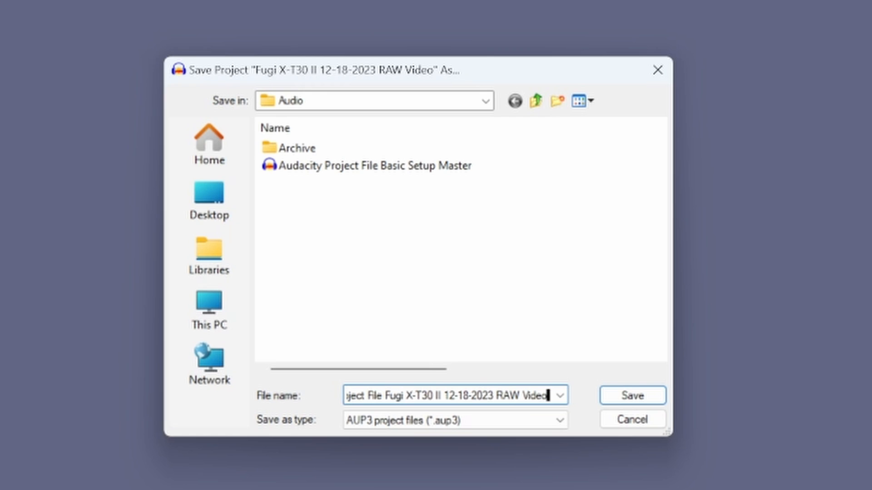
{"action": "type", "text": "Ma"}
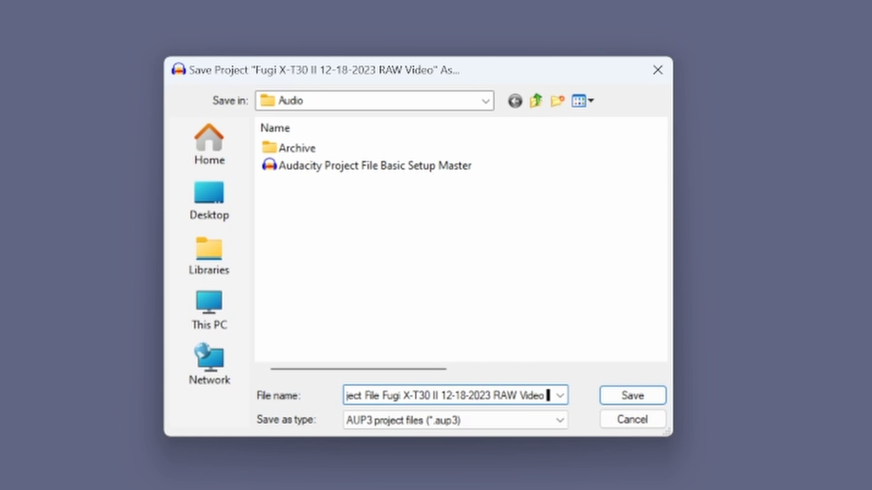
{"action": "type", "text": "i"}
{"action": "key", "text": "BackSpace"}
{"action": "key", "text": "BackSpace"}
{"action": "key", "text": "BackSpace"}
{"action": "key", "text": "BackSpace"}
{"action": "type", "text": "Main"}
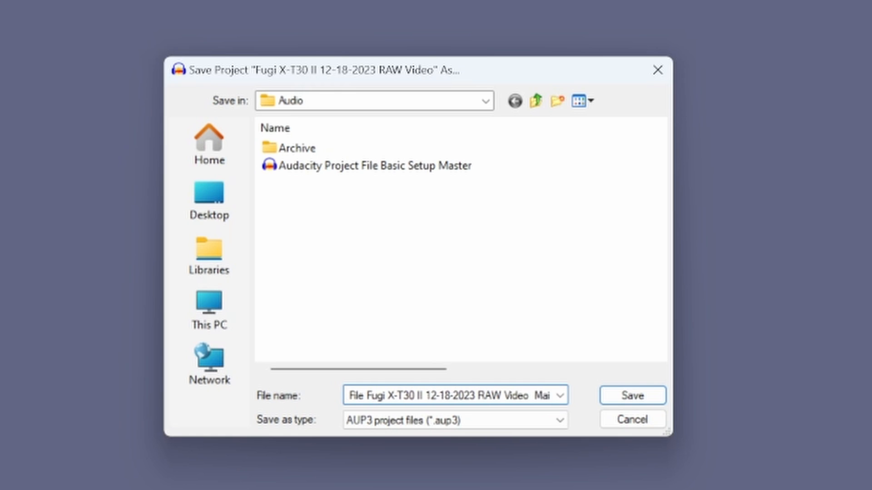
{"action": "key", "text": "BackSpace"}
{"action": "key", "text": "BackSpace"}
{"action": "key", "text": "BackSpace"}
{"action": "key", "text": "BackSpace"}
{"action": "key", "text": "BackSpace"}
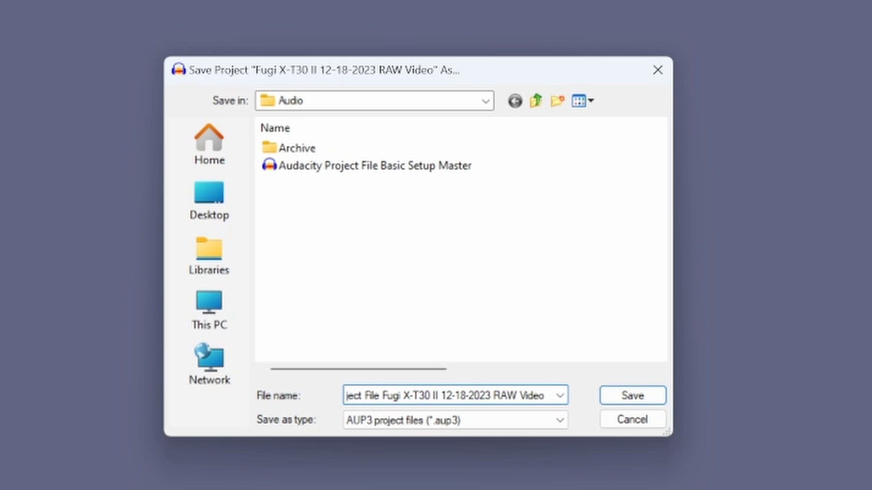
{"action": "type", "text": "Main"}
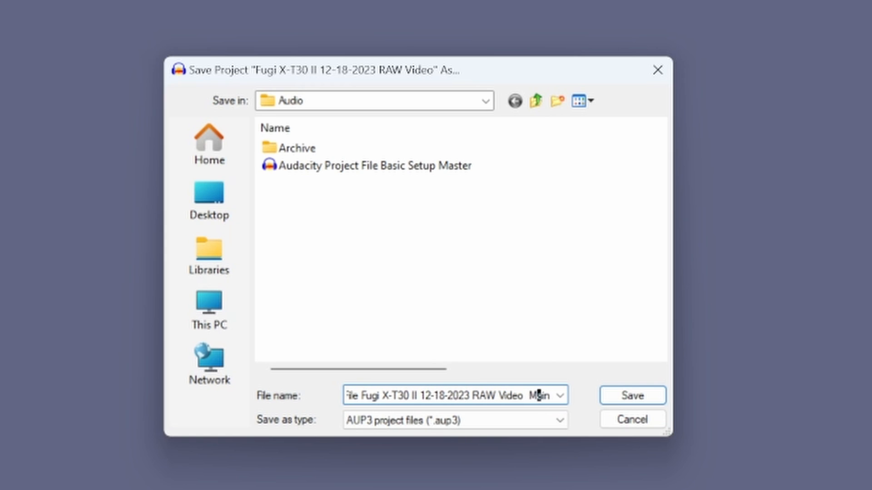
Remove the extra space before "Main" in the file name and save the project in the Audio folder.
{"action": "left_click", "coordinate": [528, 396]}
{"action": "key", "text": "BackSpace"}
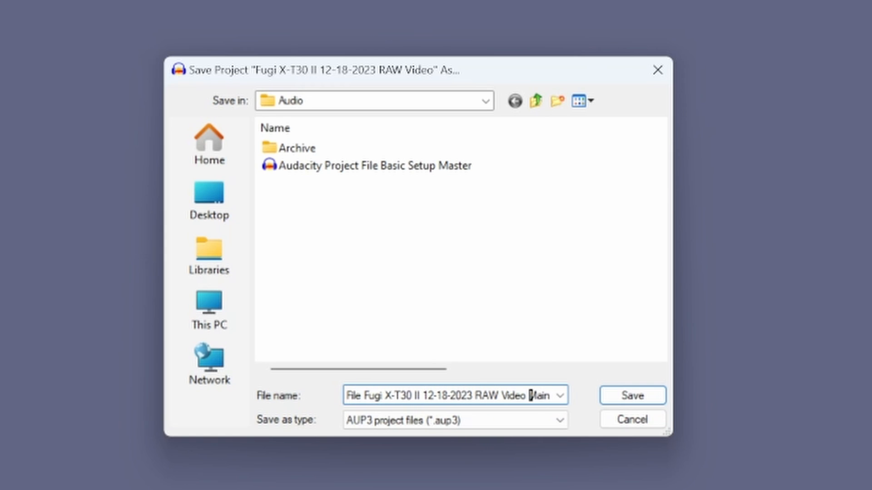
{"action": "left_click", "coordinate": [626, 397]}
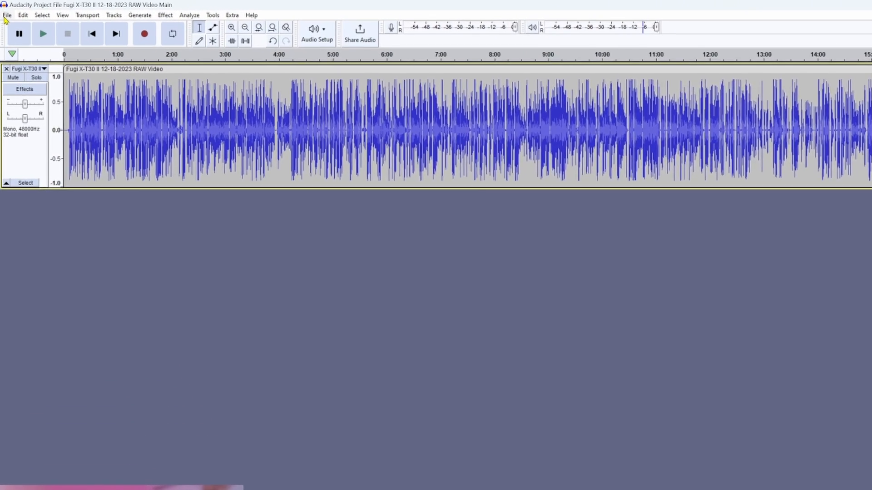
Start exporting the project's audio and open the metadata tags of the export for editing.
{"action": "left_click", "coordinate": [6, 15]}
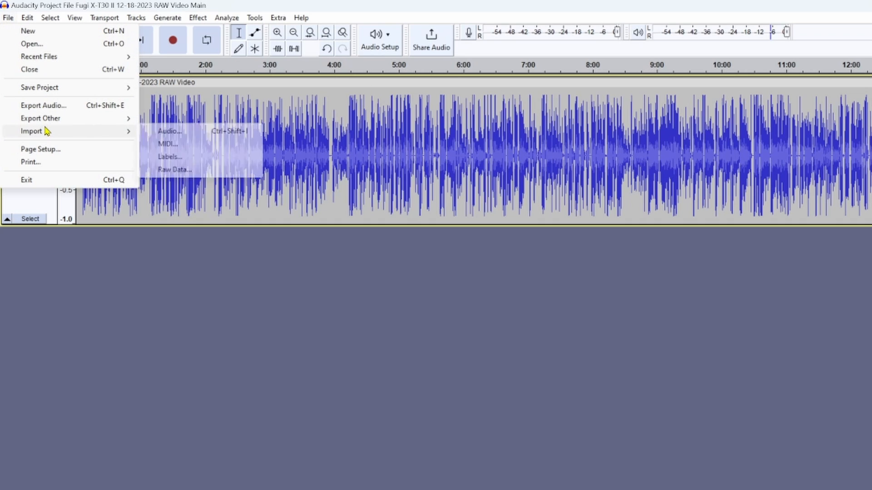
{"action": "mouse_move", "coordinate": [44, 123]}
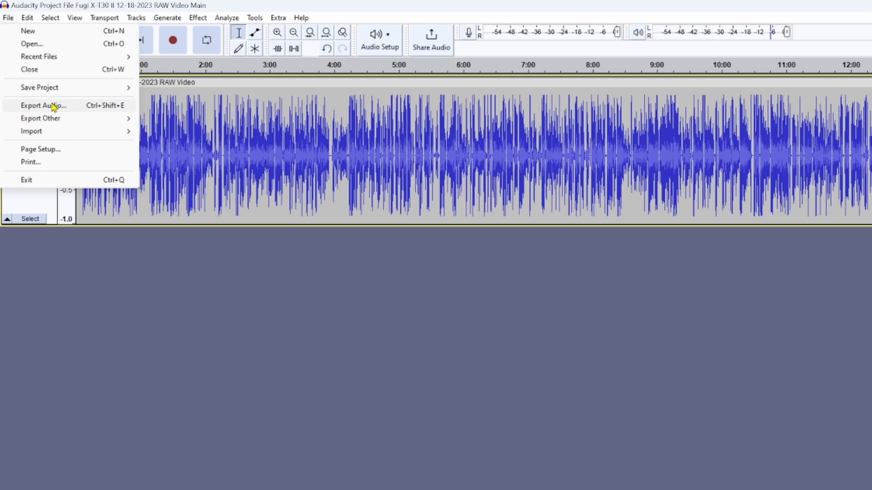
{"action": "left_click", "coordinate": [53, 106]}
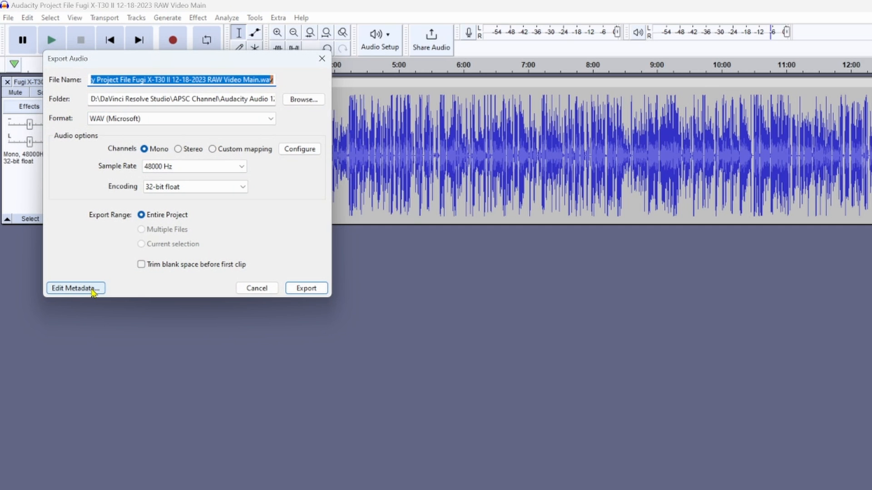
{"action": "left_click_drag", "start_coordinate": [167, 60], "coordinate": [676, 221]}
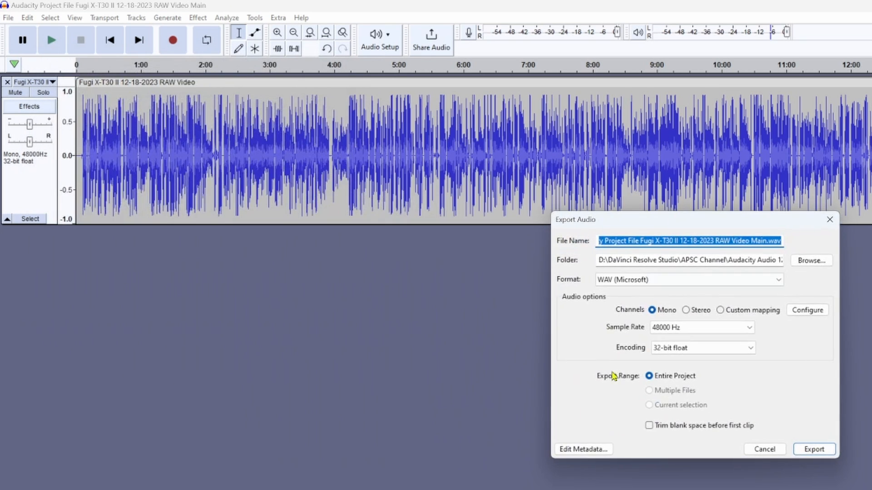
{"action": "left_click", "coordinate": [220, 411]}
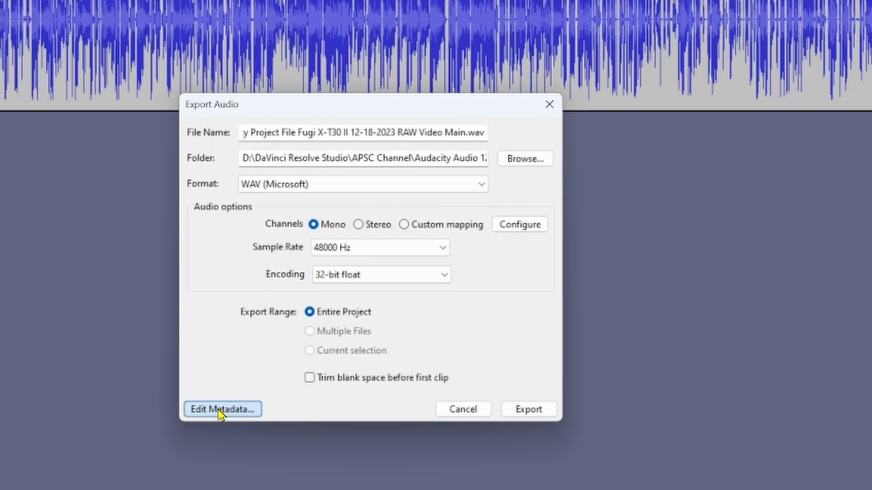
{"action": "left_click", "coordinate": [219, 410]}
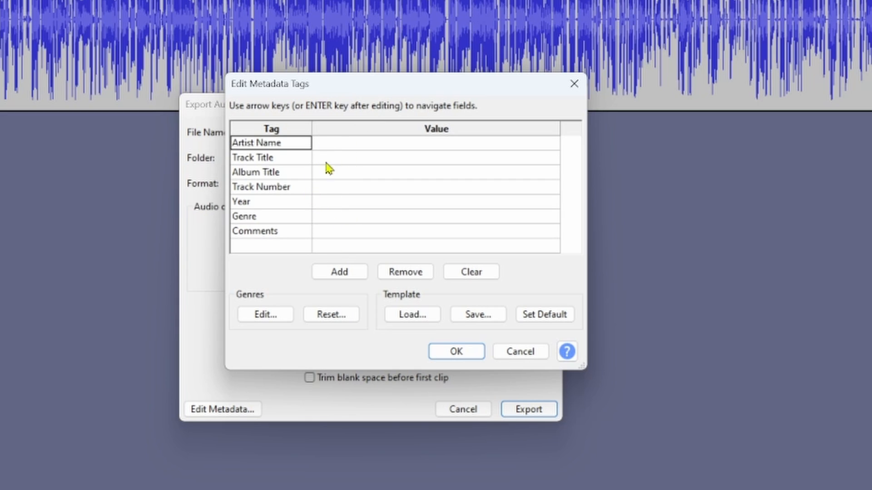
Set the Year tag to 2023 and the Comments tag to "Copyright 2023".
{"action": "left_click", "coordinate": [331, 204]}
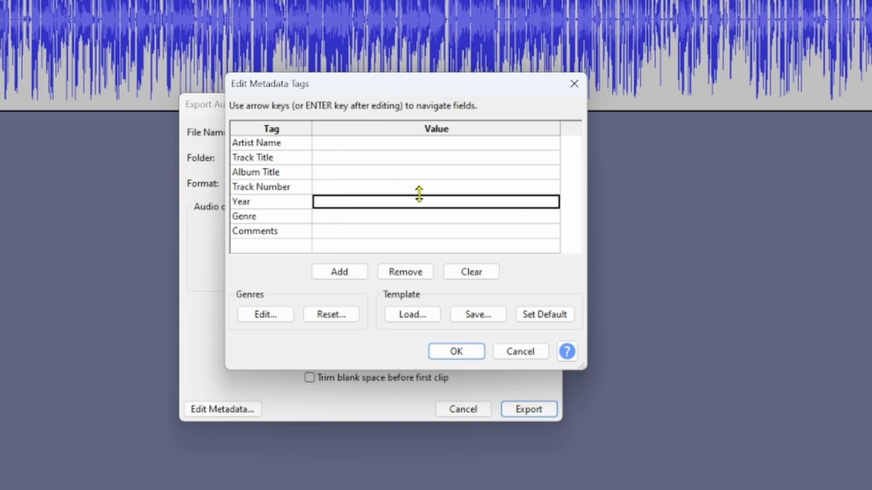
{"action": "type", "text": "2023"}
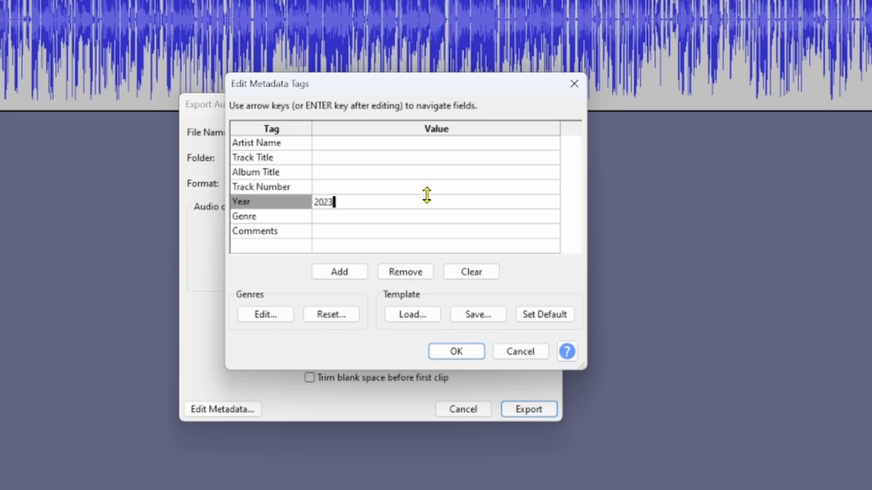
{"action": "left_click", "coordinate": [332, 239]}
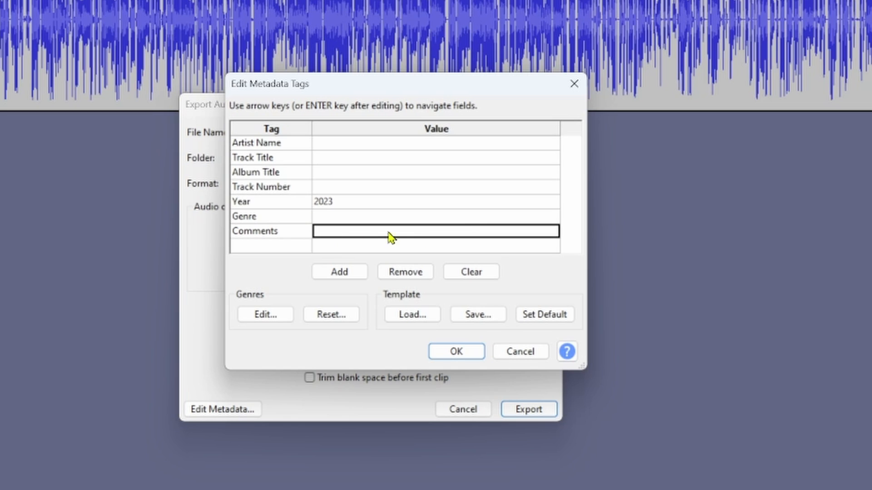
{"action": "type", "text": "Cop"}
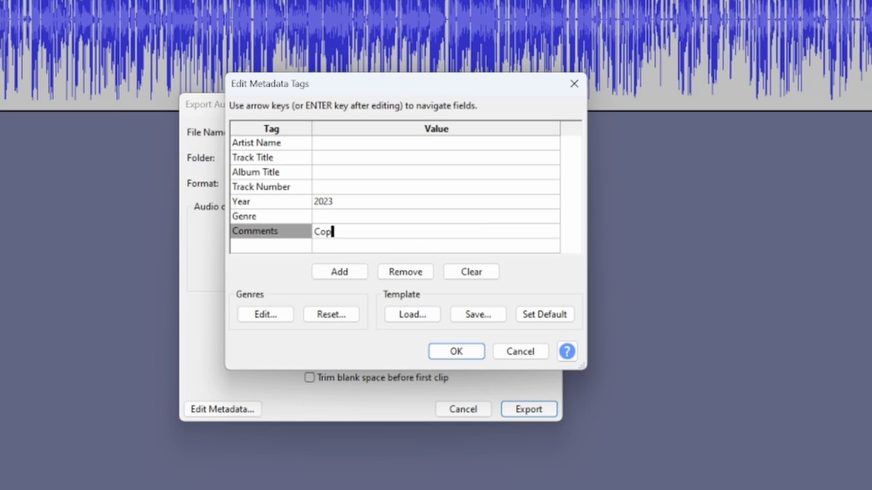
{"action": "type", "text": "yright 2023"}
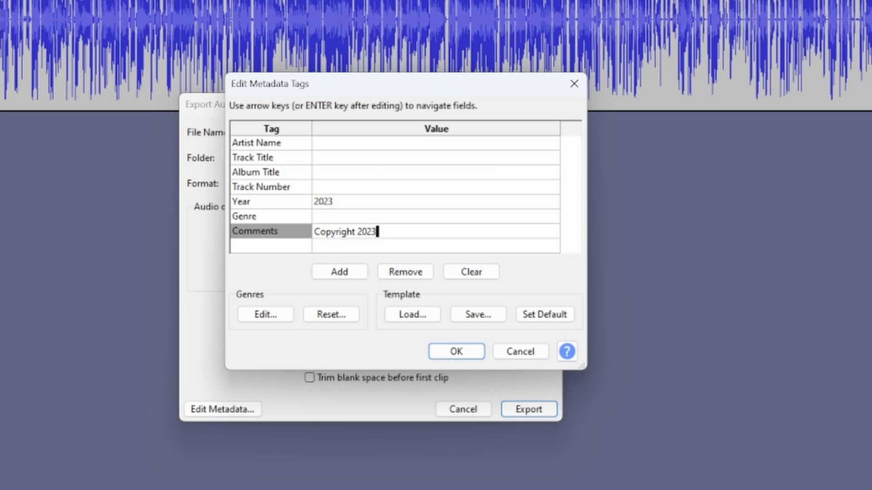
Enter the artist's name in the Artist Name tag and "Audacity Video Editing Basics" as the Track Title.
{"action": "left_click", "coordinate": [342, 145]}
{"action": "type", "text": "Paul"}
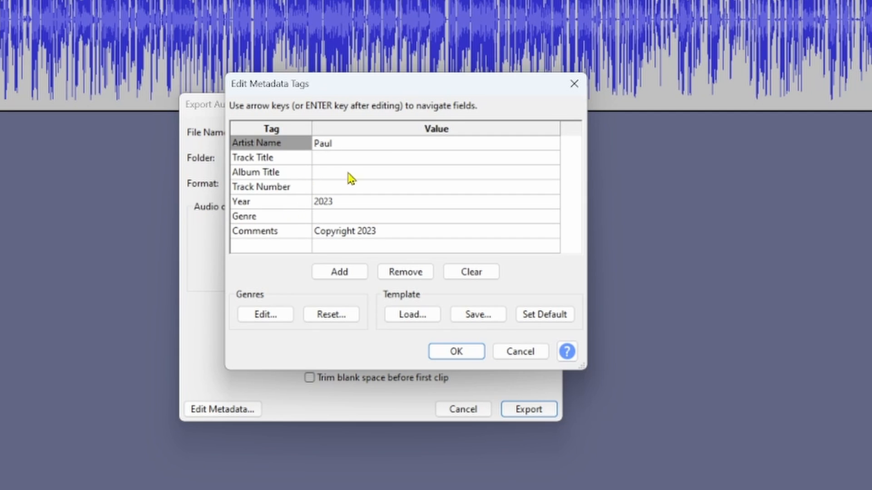
{"action": "left_click", "coordinate": [355, 158]}
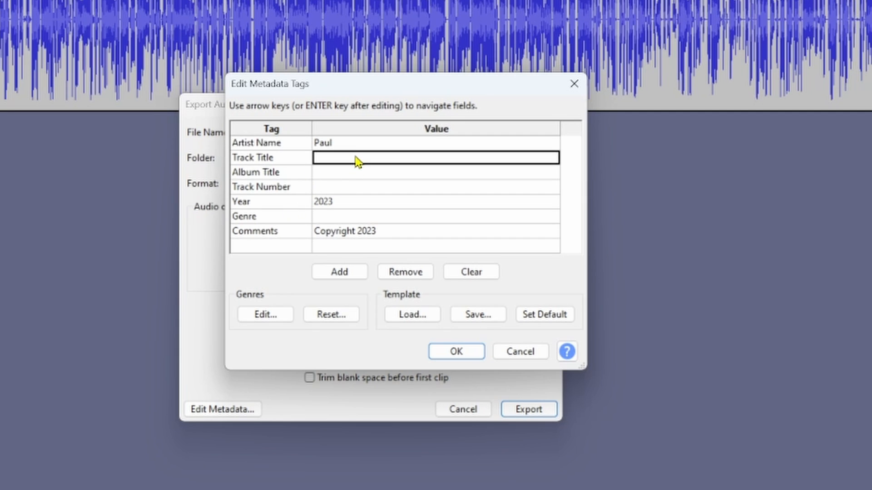
{"action": "type", "text": "Aud"}
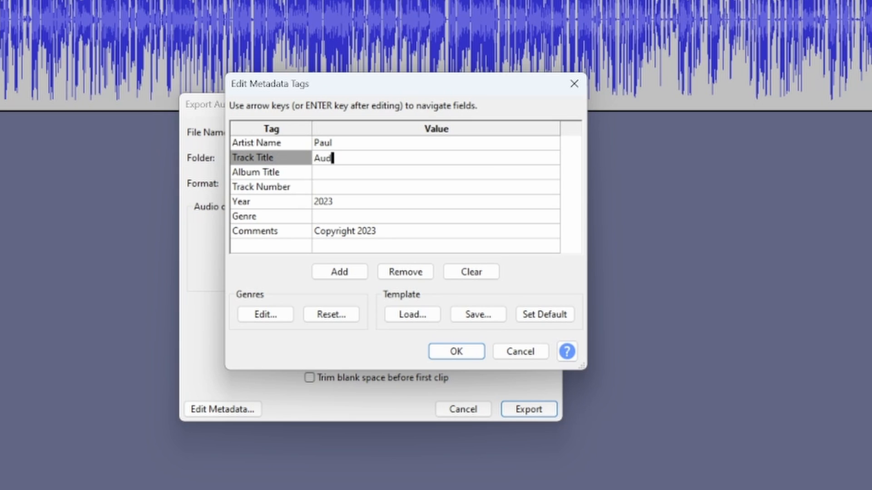
{"action": "type", "text": "acity Video Edit"}
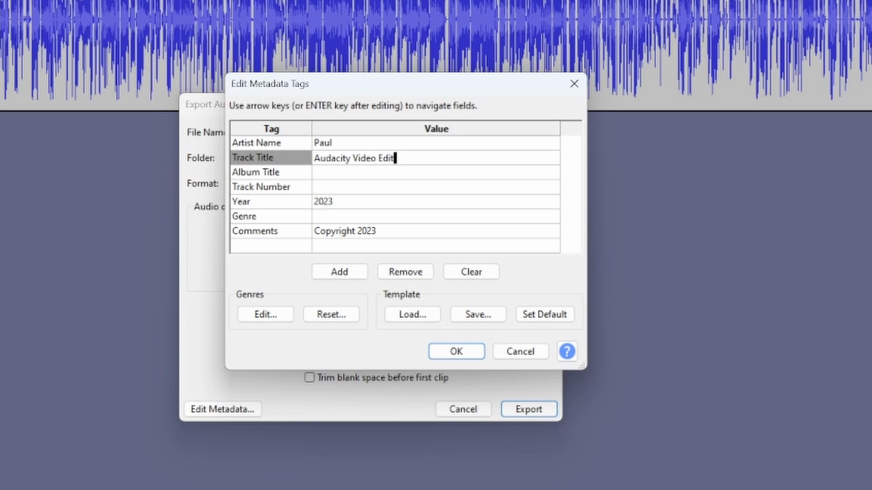
{"action": "type", "text": "ing Basics"}
Save the metadata tags as a template named "APSC Video Tags 2" and leave the metadata and export dialogs without exporting.
{"action": "left_click", "coordinate": [478, 318]}
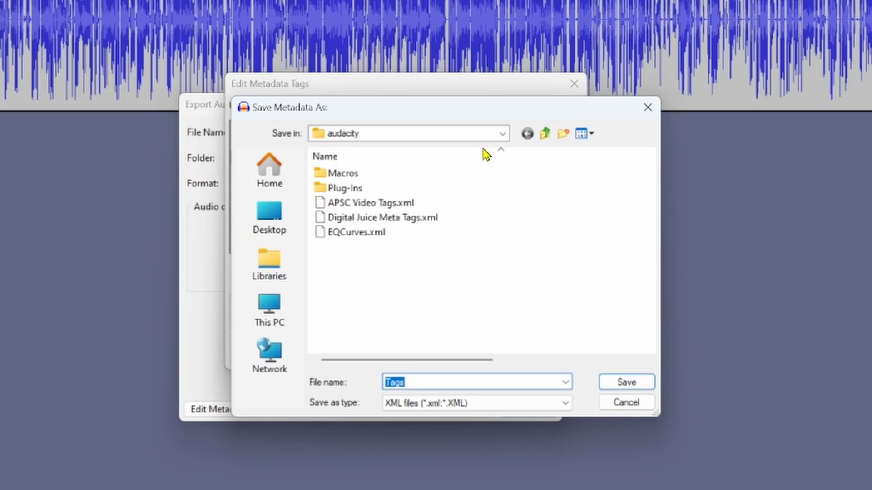
{"action": "left_click_drag", "start_coordinate": [519, 113], "coordinate": [469, 461]}
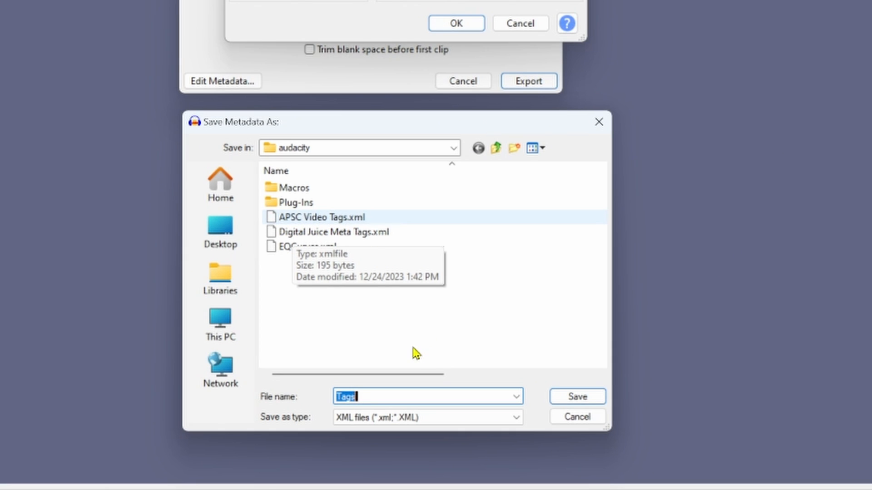
{"action": "left_click", "coordinate": [325, 220]}
{"action": "left_click", "coordinate": [408, 396]}
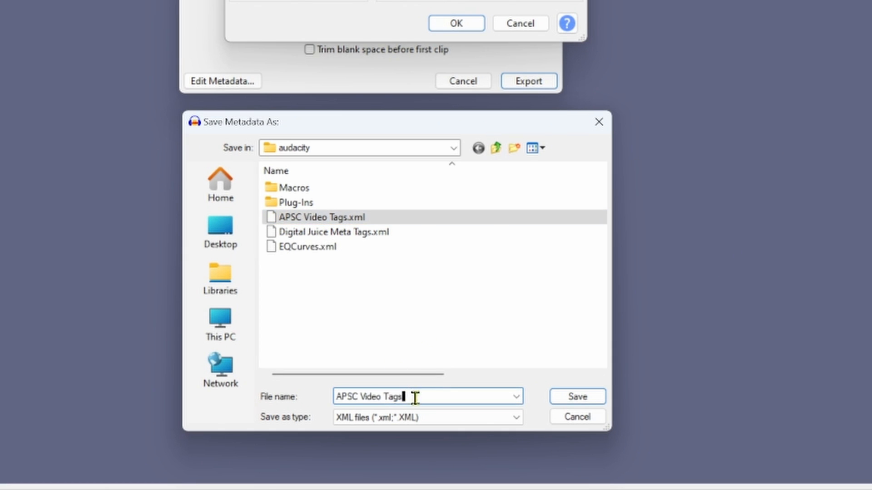
{"action": "type", "text": "2"}
{"action": "left_click", "coordinate": [598, 392]}
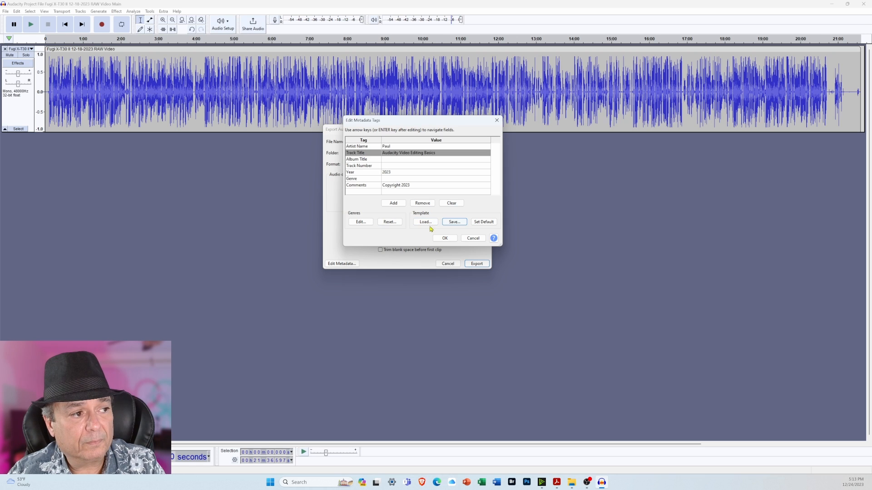
{"action": "left_click", "coordinate": [496, 120]}
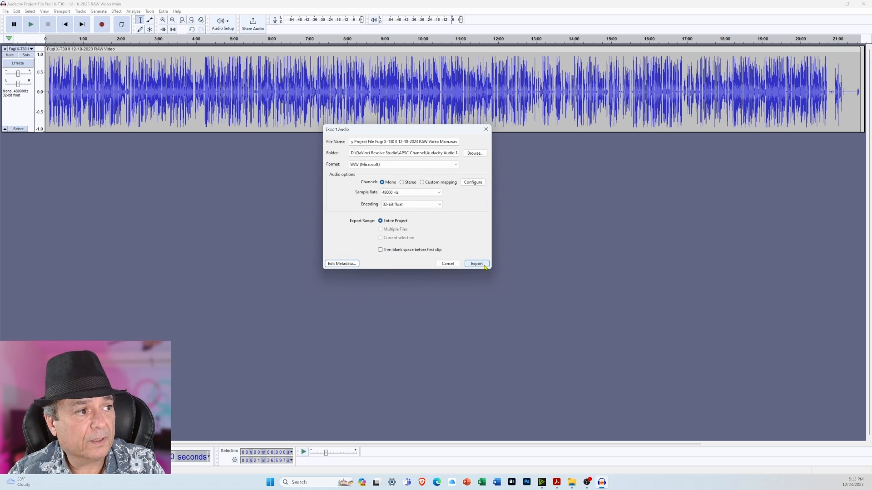
{"action": "left_click", "coordinate": [485, 130]}
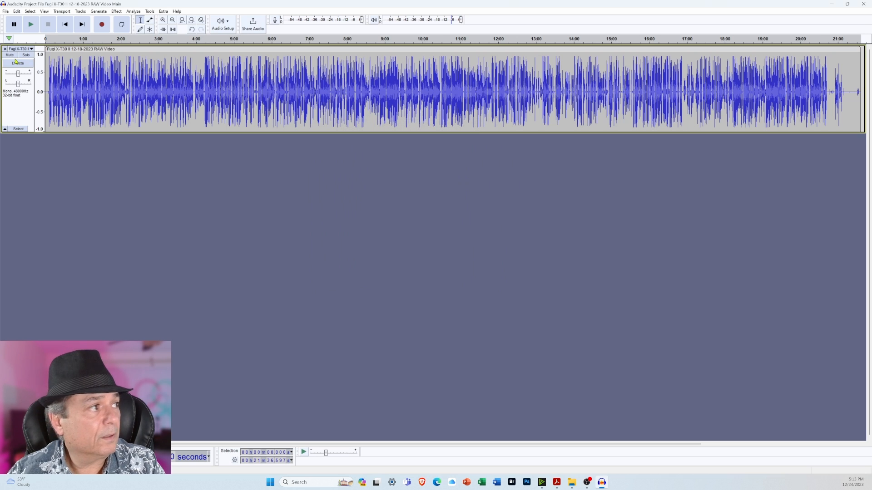
Start the audio export again and load the "APSC Video Tags 2.xml" template into its metadata tags.
{"action": "left_click", "coordinate": [5, 11]}
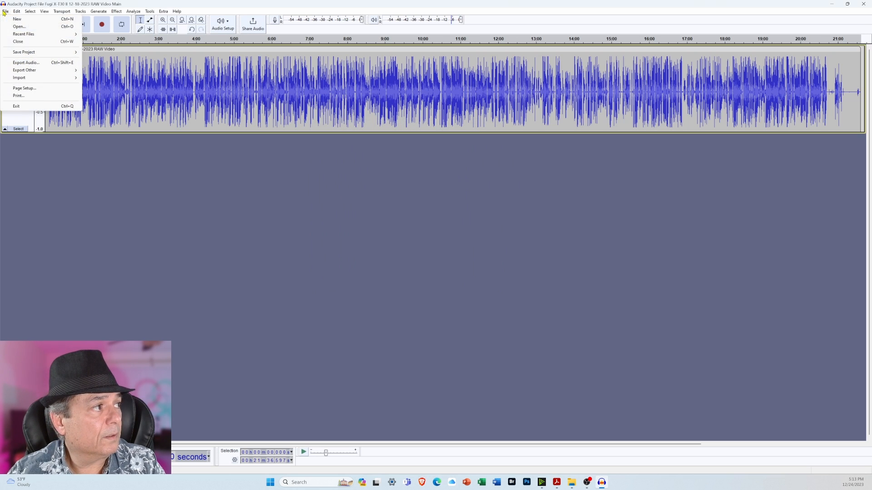
{"action": "left_click", "coordinate": [31, 63]}
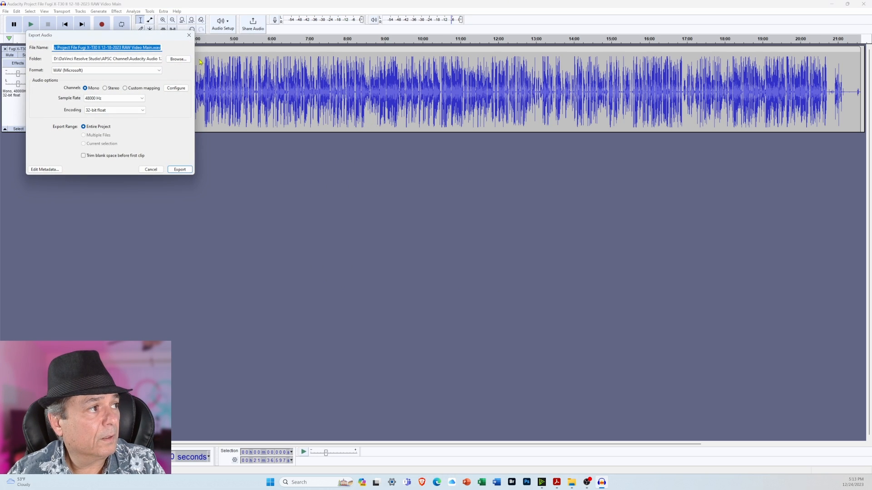
{"action": "left_click_drag", "start_coordinate": [153, 37], "coordinate": [446, 159]}
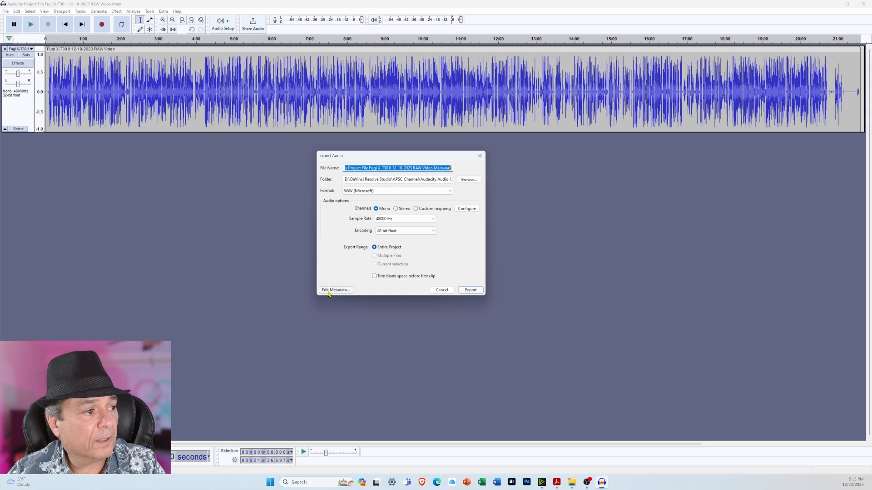
{"action": "left_click", "coordinate": [336, 290]}
{"action": "left_click", "coordinate": [407, 318]}
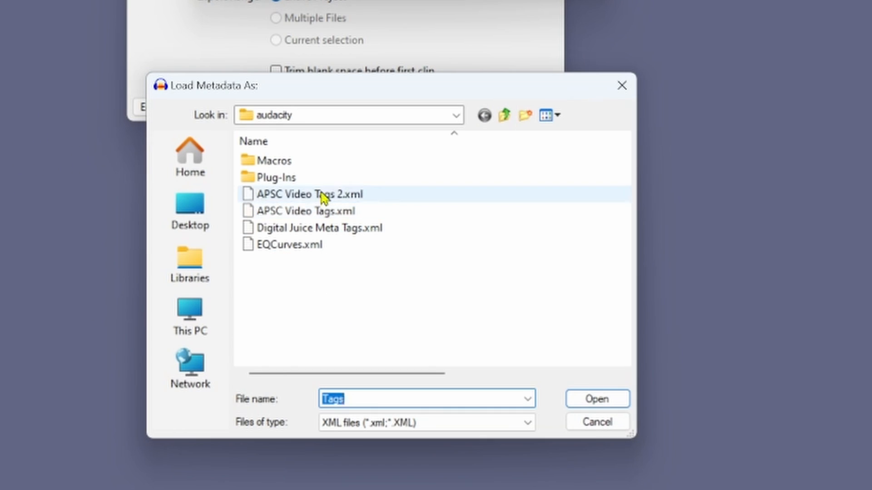
{"action": "left_click", "coordinate": [293, 195]}
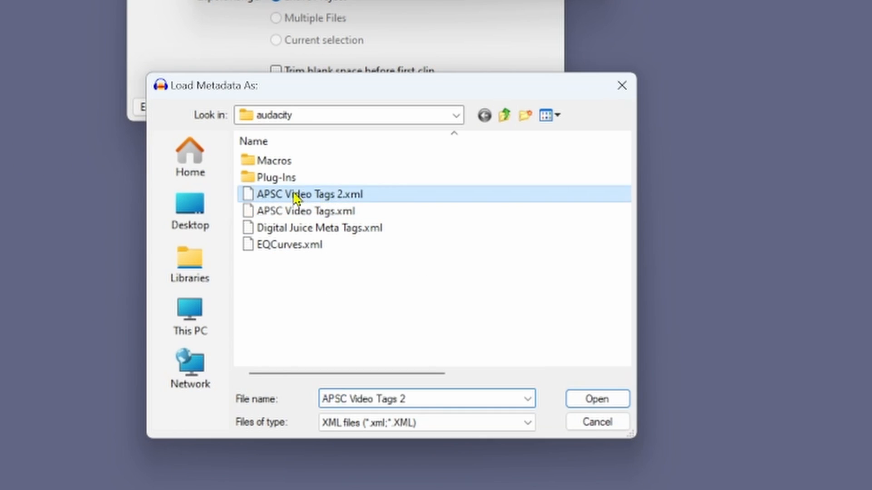
{"action": "left_click", "coordinate": [597, 400]}
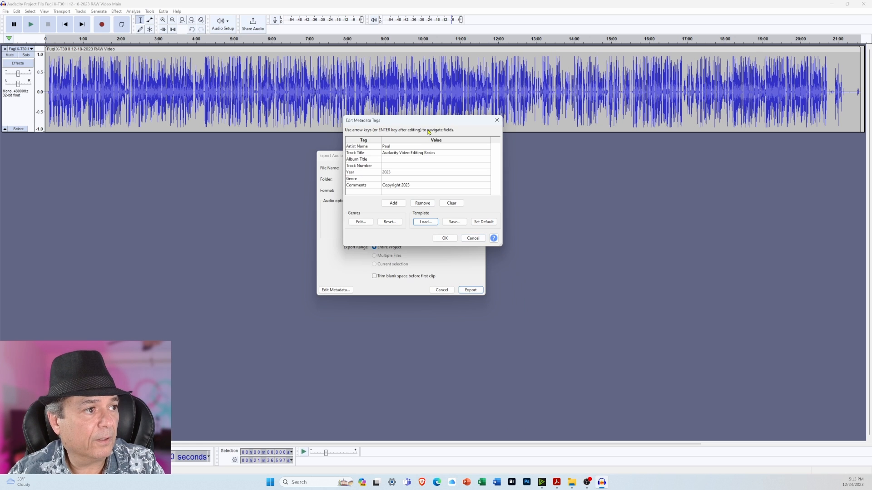
{"action": "left_click_drag", "start_coordinate": [429, 122], "coordinate": [425, 310]}
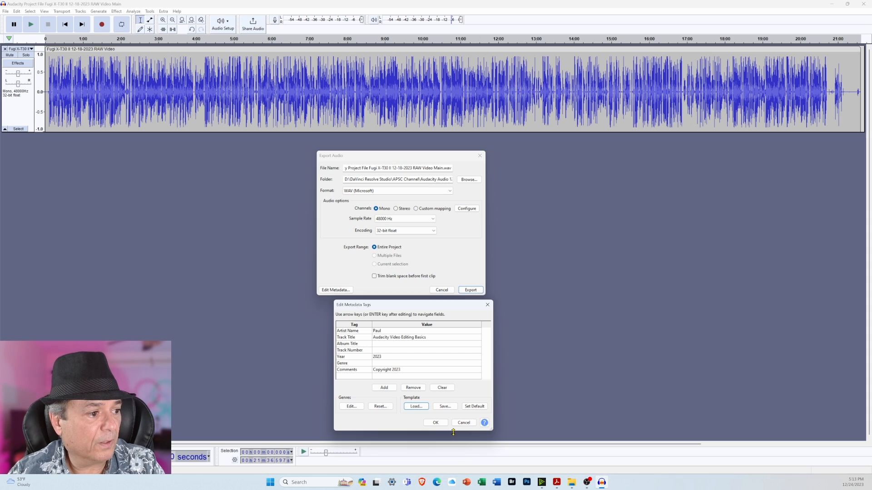
Accept the metadata tags and replace "Project" with "WAV" in the export file name.
{"action": "left_click", "coordinate": [438, 426]}
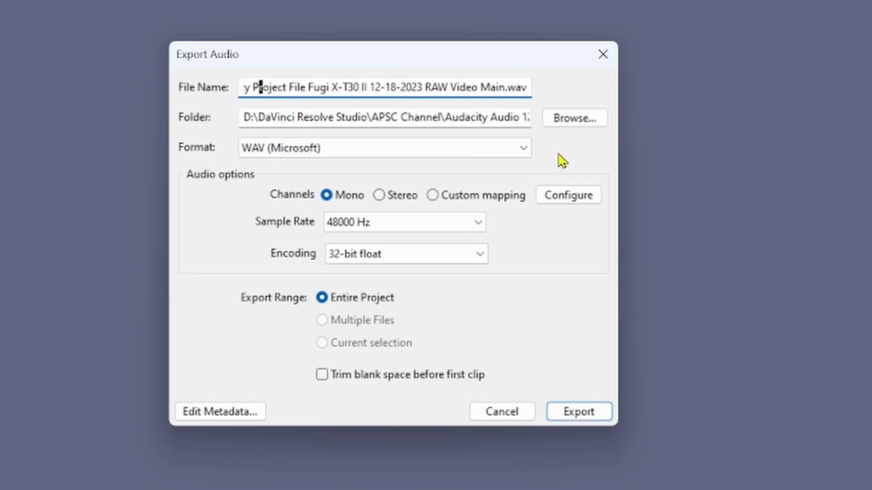
{"action": "key", "text": "Home"}
{"action": "key", "text": "Right"}
{"action": "key", "text": "Right"}
{"action": "key", "text": "Right"}
{"action": "key", "text": "Right"}
{"action": "key", "text": "Right"}
{"action": "key", "text": "Right"}
{"action": "key", "text": "Right"}
{"action": "key", "text": "Right"}
{"action": "key", "text": "Right"}
{"action": "key", "text": "shift+Right"}
{"action": "key", "text": "shift+Right"}
{"action": "key", "text": "shift+Right"}
{"action": "key", "text": "shift+Right"}
{"action": "key", "text": "shift+Right"}
{"action": "key", "text": "shift+Right"}
{"action": "key", "text": "shift+Right"}
{"action": "type", "text": "WAV"}
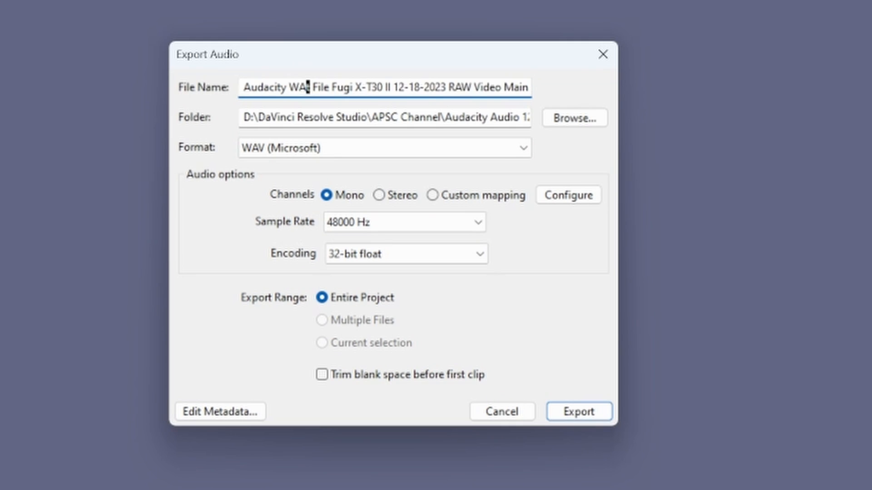
{"action": "key", "text": "Delete"}
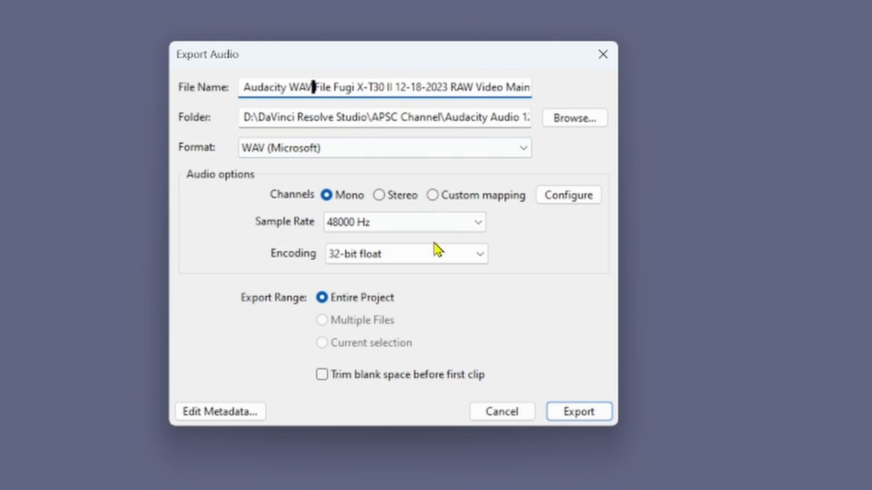
Remove the "Main.wav" ending from the file name, leaving "Audacity WAV File Fugi X-T30 II 12-18-2023 RAW Video", and export the audio.
{"action": "left_click", "coordinate": [507, 87]}
{"action": "key", "text": "BackSpace"}
{"action": "key", "text": "Delete"}
{"action": "key", "text": "Delete"}
{"action": "key", "text": "Delete"}
{"action": "key", "text": "Delete"}
{"action": "key", "text": "Delete"}
{"action": "key", "text": "Delete"}
{"action": "key", "text": "Delete"}
{"action": "key", "text": "Delete"}
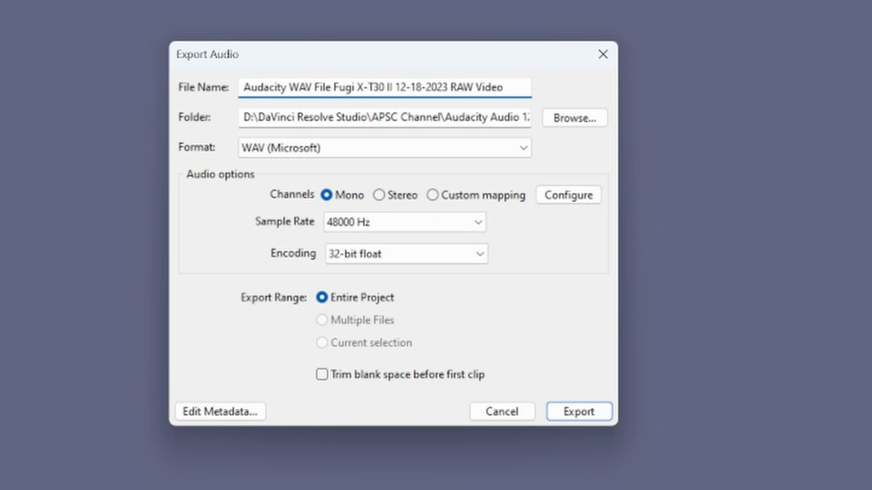
{"action": "left_click", "coordinate": [581, 413]}
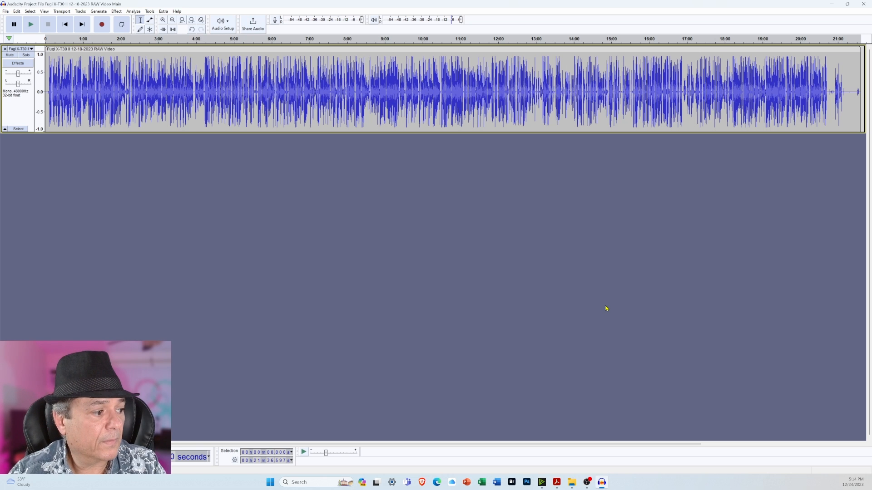
Check for the exported WAV file in the Audio folder of "Audacity Audio 12-24-2023" in File Explorer, and close the window.
{"action": "left_click", "coordinate": [573, 485]}
{"action": "left_click", "coordinate": [577, 137]}
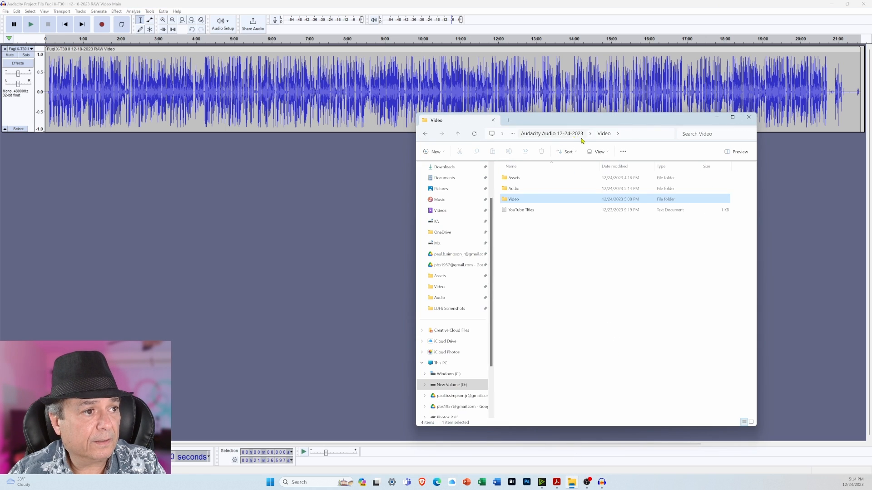
{"action": "double_click", "coordinate": [538, 189]}
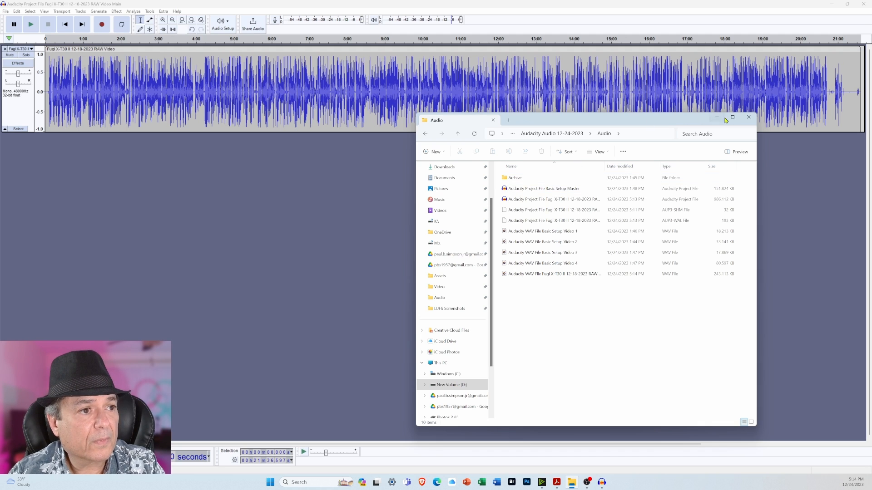
{"action": "left_click", "coordinate": [748, 117]}
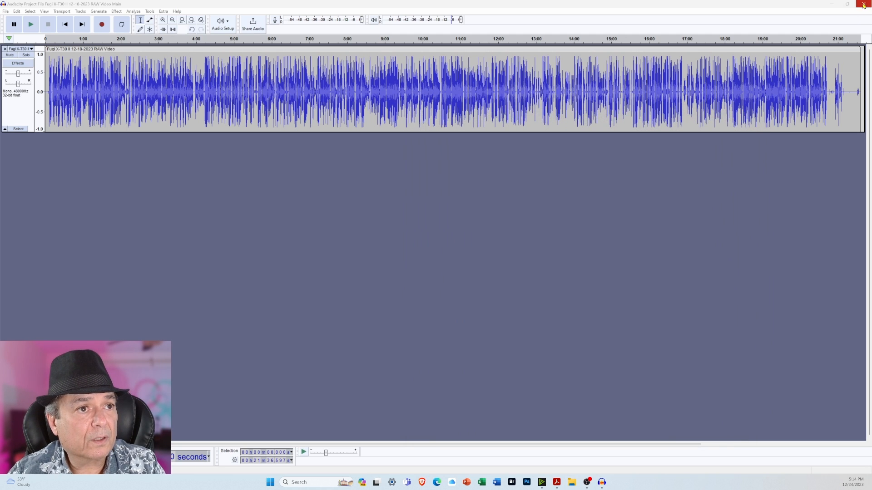
Close Audacity without saving the project changes.
{"action": "left_click", "coordinate": [863, 5]}
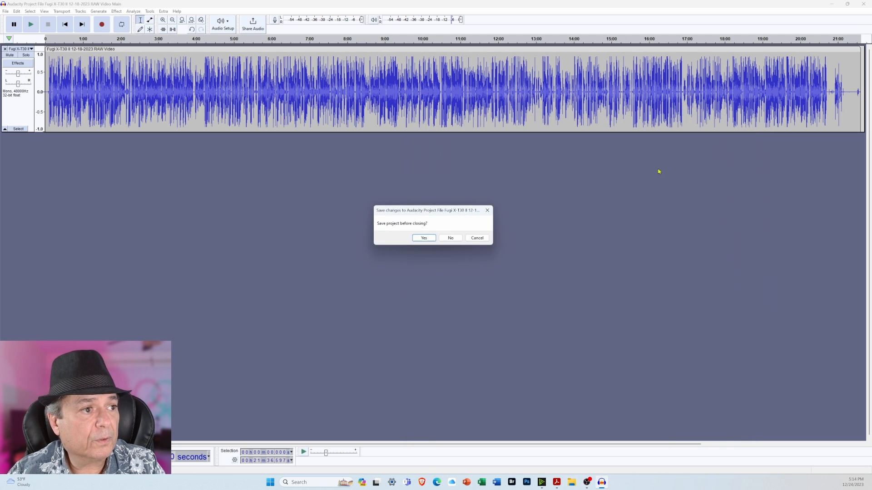
{"action": "left_click", "coordinate": [453, 240]}
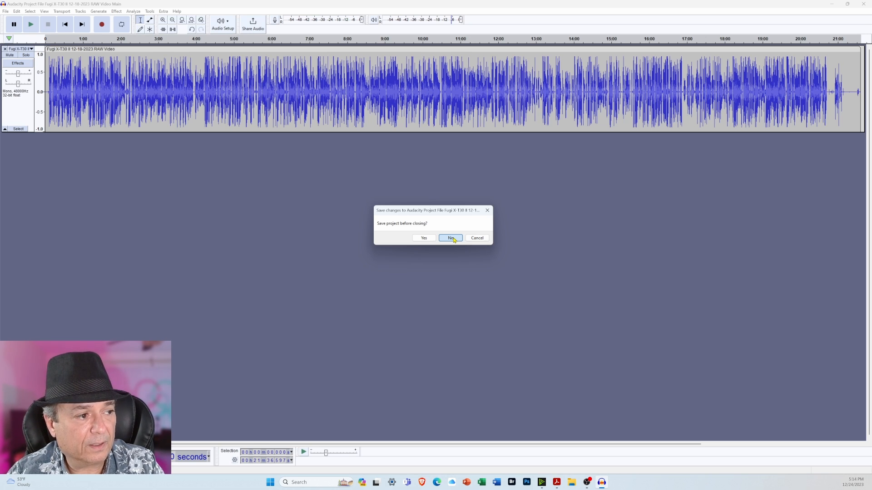
{"action": "left_click", "coordinate": [451, 238]}
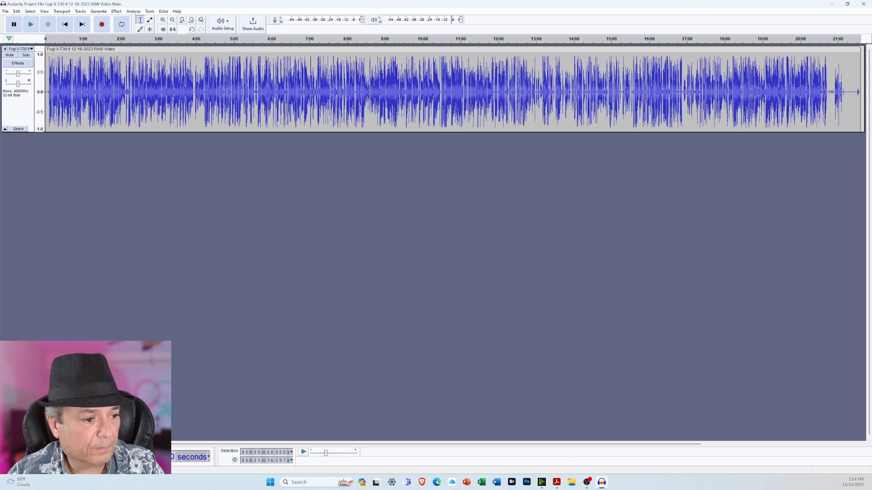
Switch to File Explorer, widen the Audio folder's Name column, and delete the WAV files "Audacity WAV File Basic Setup Video 1" through "4".
{"action": "left_click", "coordinate": [570, 482]}
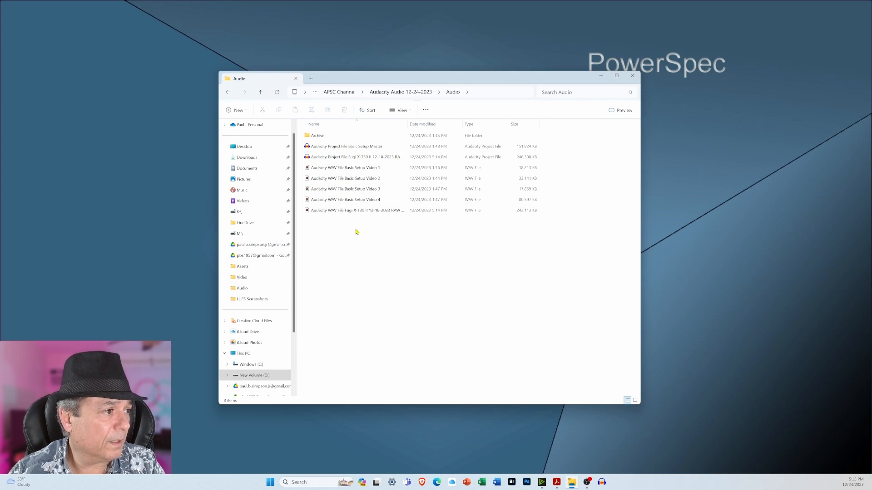
{"action": "left_click_drag", "start_coordinate": [407, 126], "coordinate": [467, 126]}
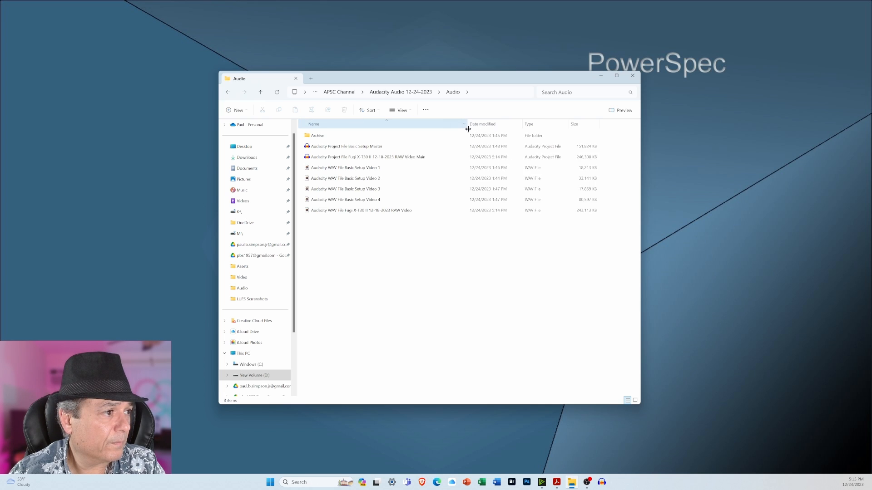
{"action": "left_click", "coordinate": [398, 201]}
{"action": "left_click_drag", "start_coordinate": [397, 201], "coordinate": [346, 223]}
{"action": "key", "text": "Delete"}
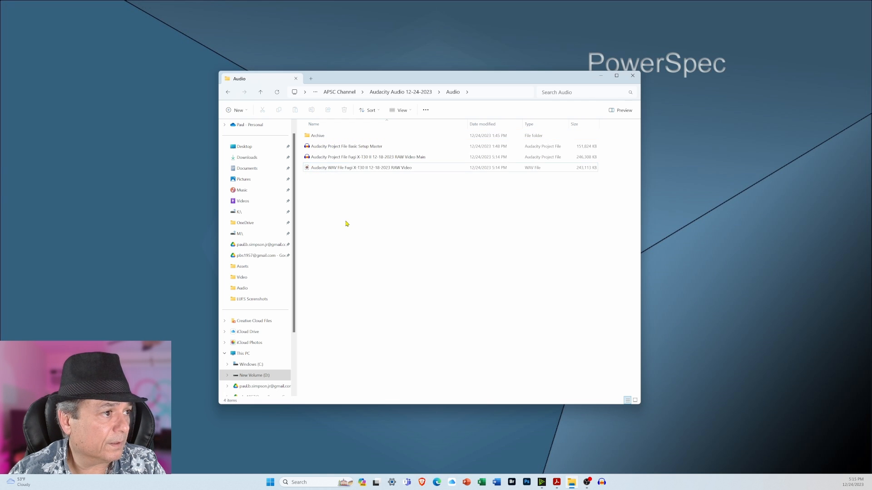